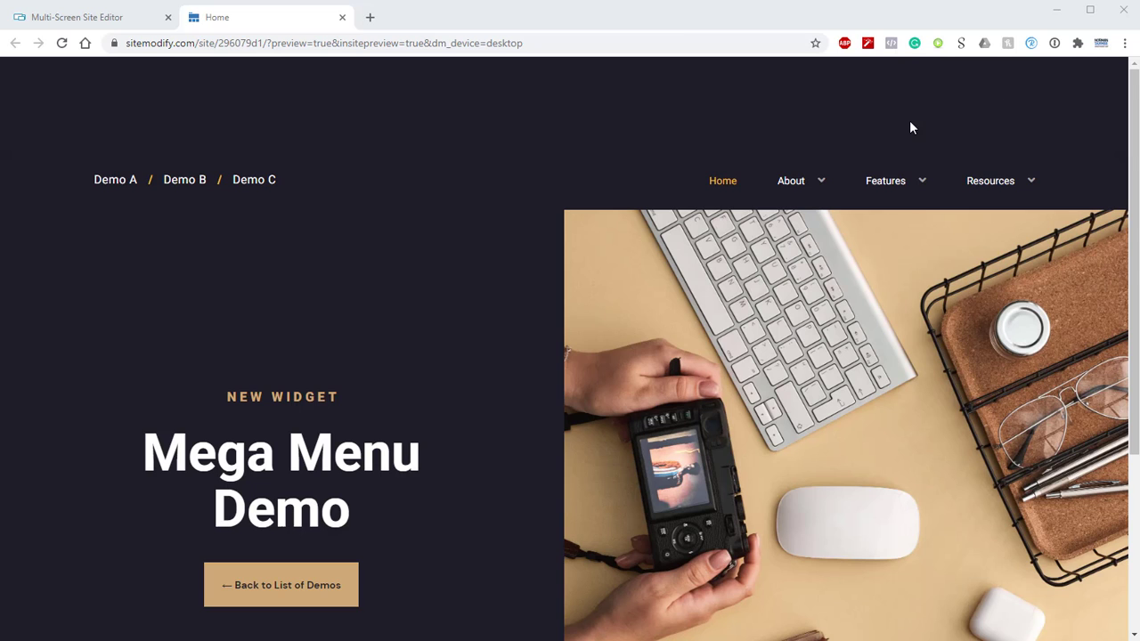
- Switch to the Multi-Screen Site Editor and add a blank page named Feature A
mouse_move(890, 186)
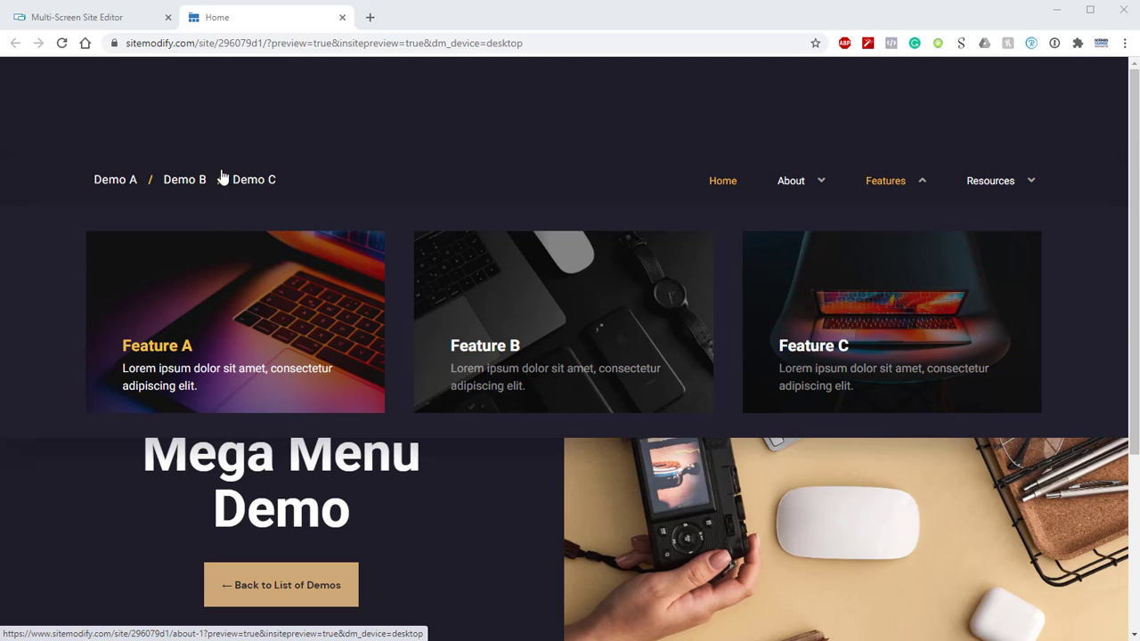
click(113, 24)
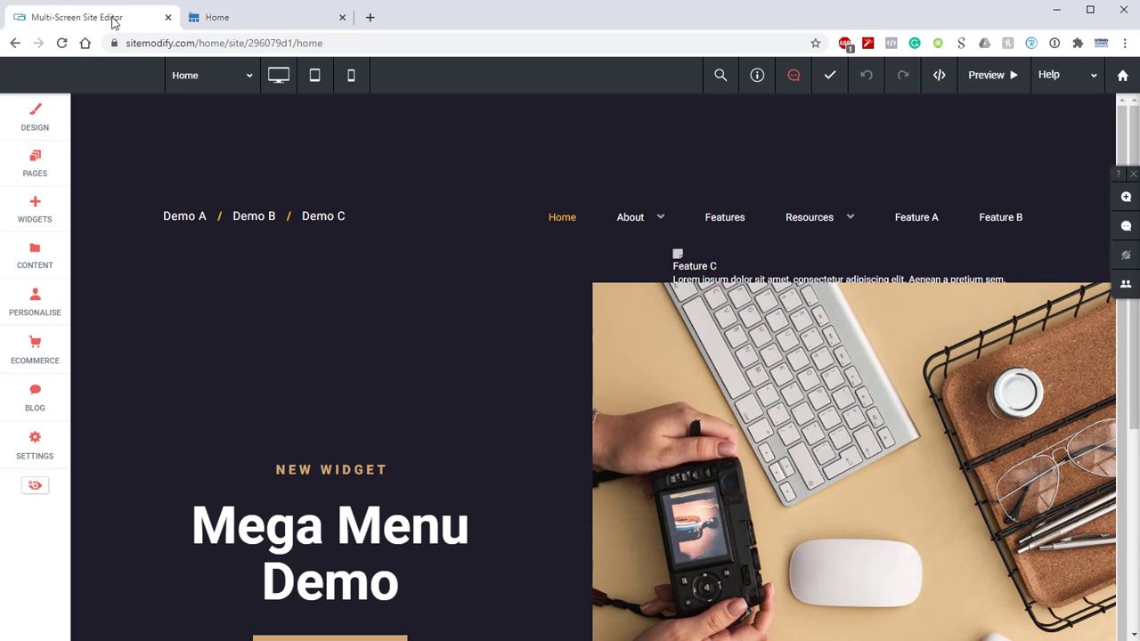
click(46, 163)
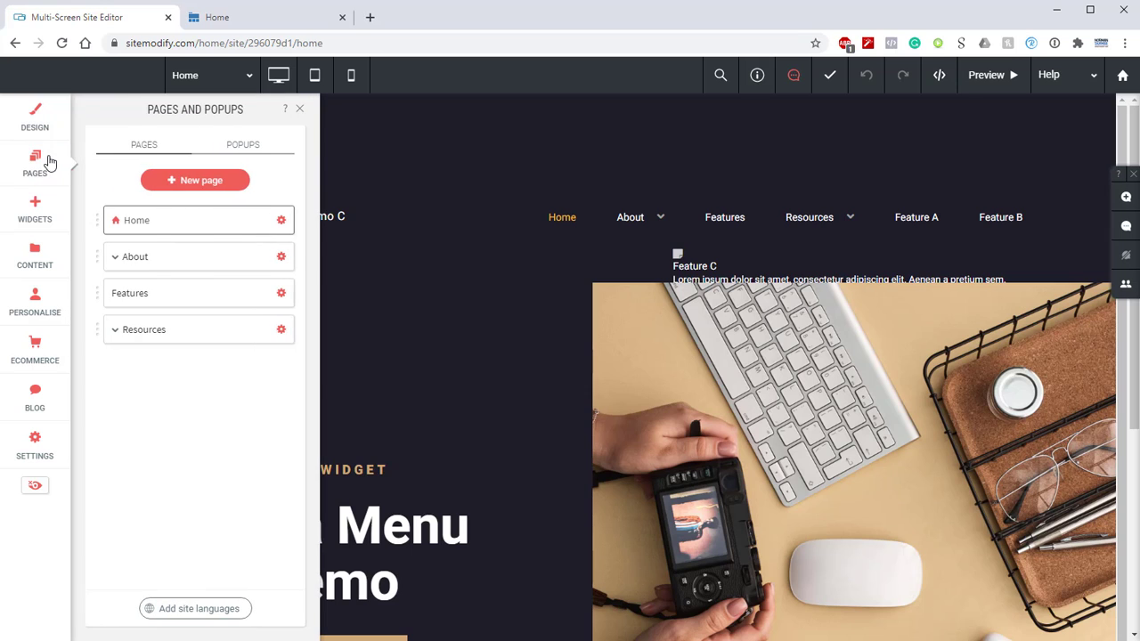
click(171, 180)
click(285, 264)
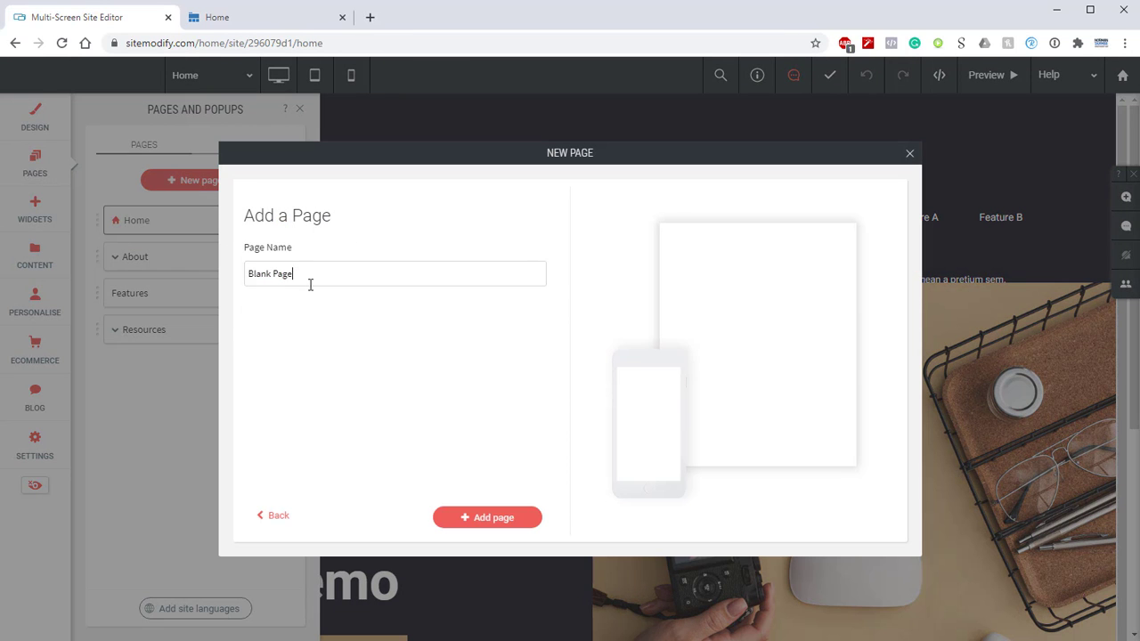
drag(311, 284, 167, 297)
text(Feature A)
key(ctrl+a)
click(472, 510)
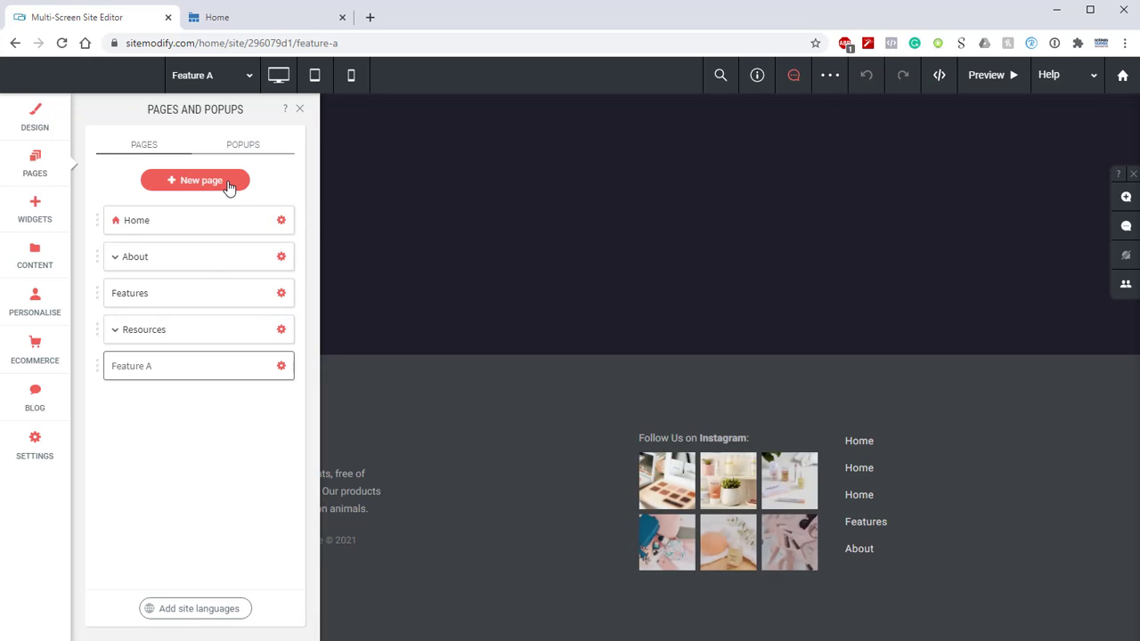
- Add another blank page to the site and name it Feature B
click(230, 184)
click(276, 258)
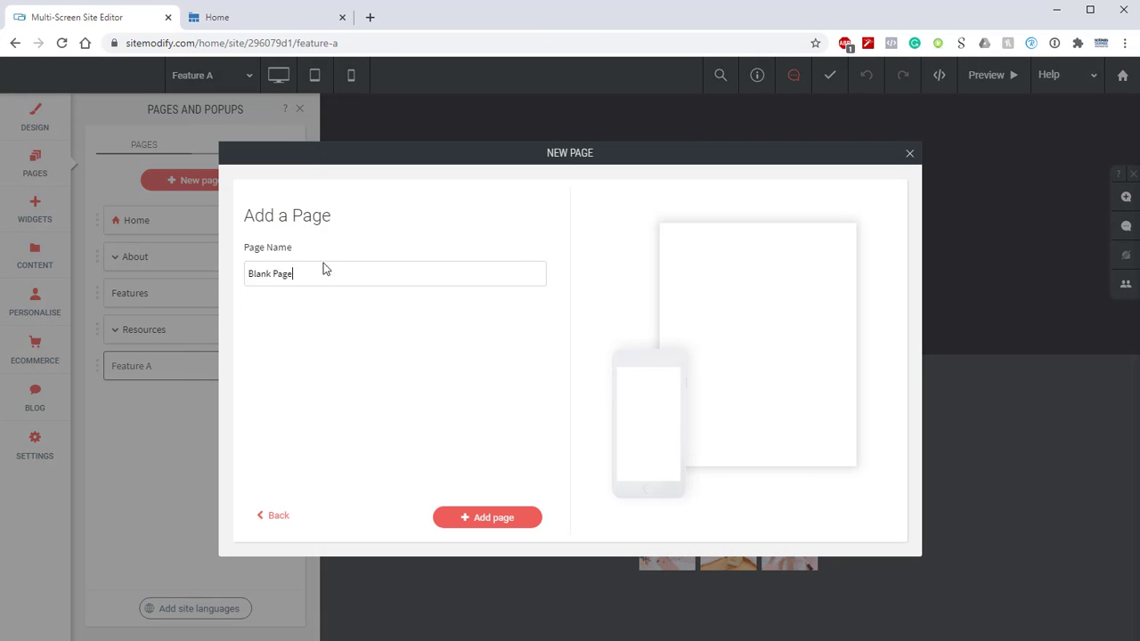
drag(341, 285, 107, 278)
text(Feature A)
key(BackSpace)
text(B)
click(493, 519)
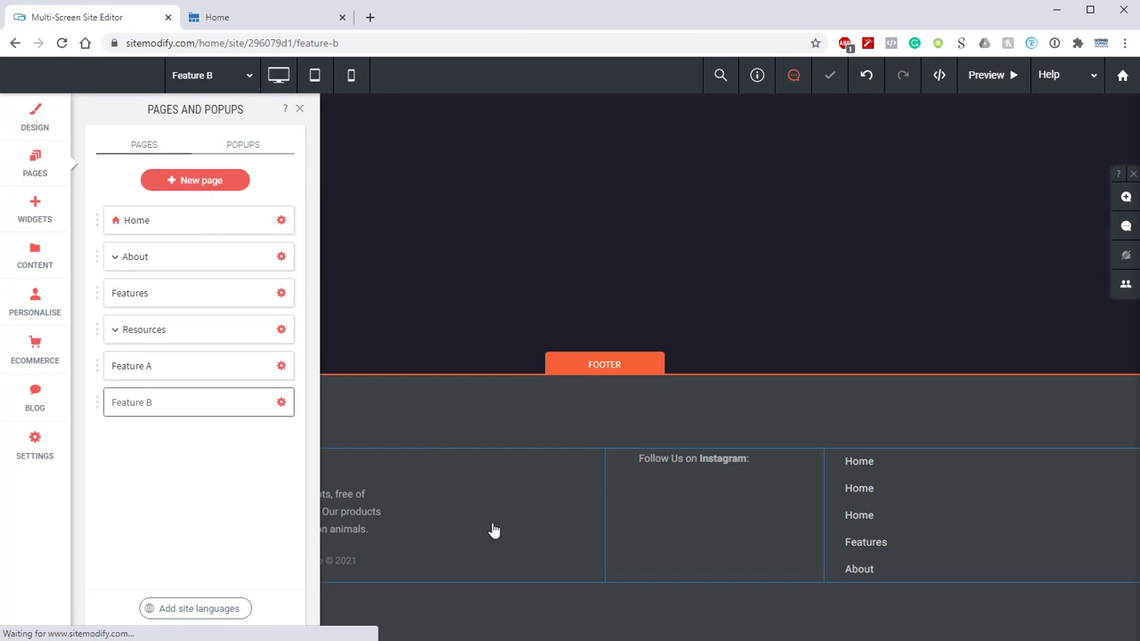
- Add a third blank page to the site and name it Feature C
click(186, 182)
click(279, 255)
drag(325, 277, 208, 281)
text(Feature B)
key(BackSpace)
text(C)
click(475, 525)
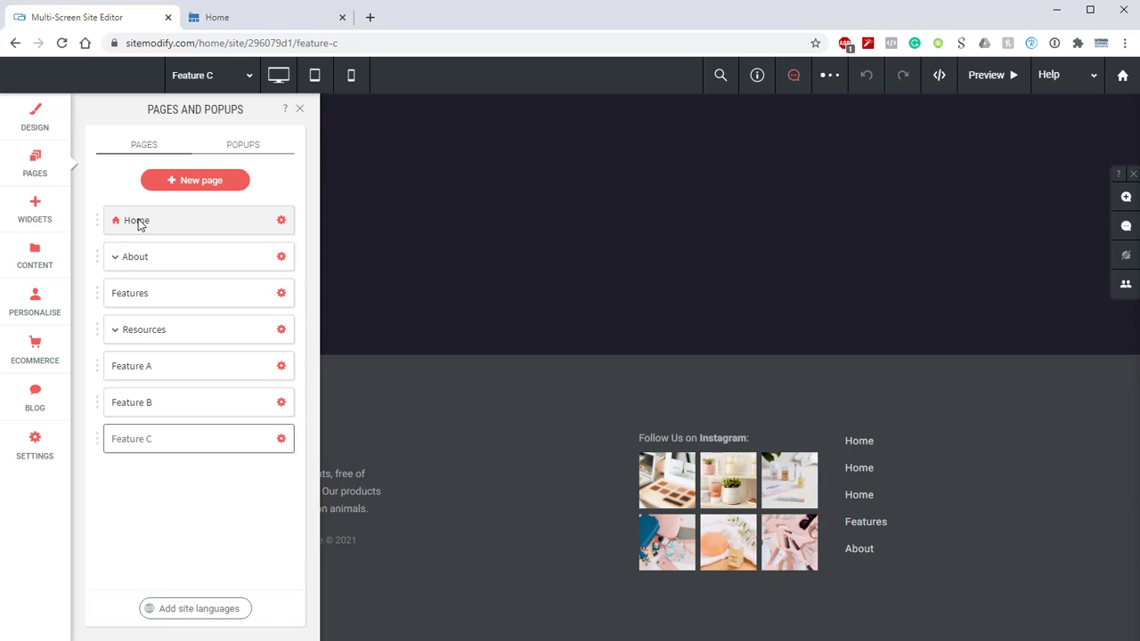
- Return to the Home page, nest Feature A, Feature B and Feature C in that order under Features, and reload the editor
click(138, 223)
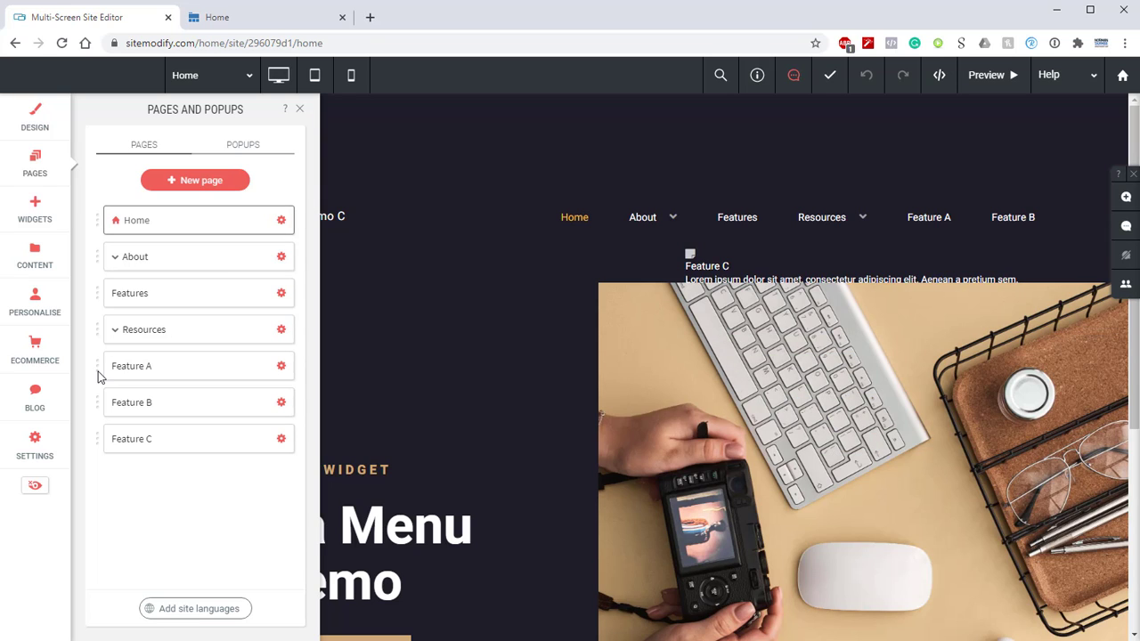
drag(107, 373, 133, 321)
drag(97, 397, 133, 317)
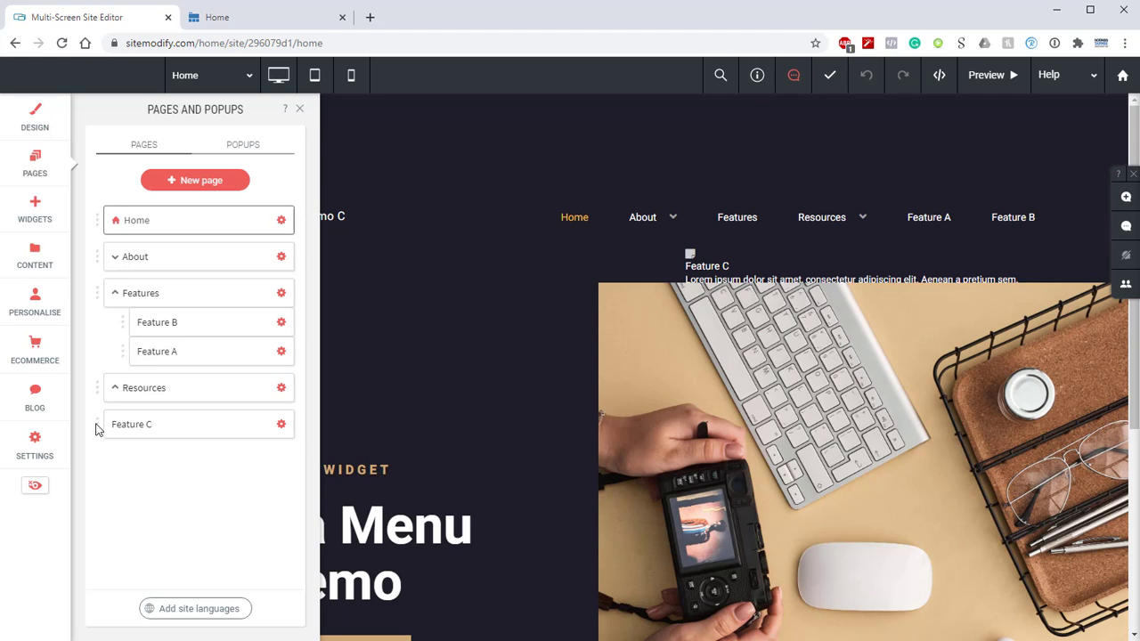
drag(101, 428, 133, 337)
drag(134, 384, 270, 298)
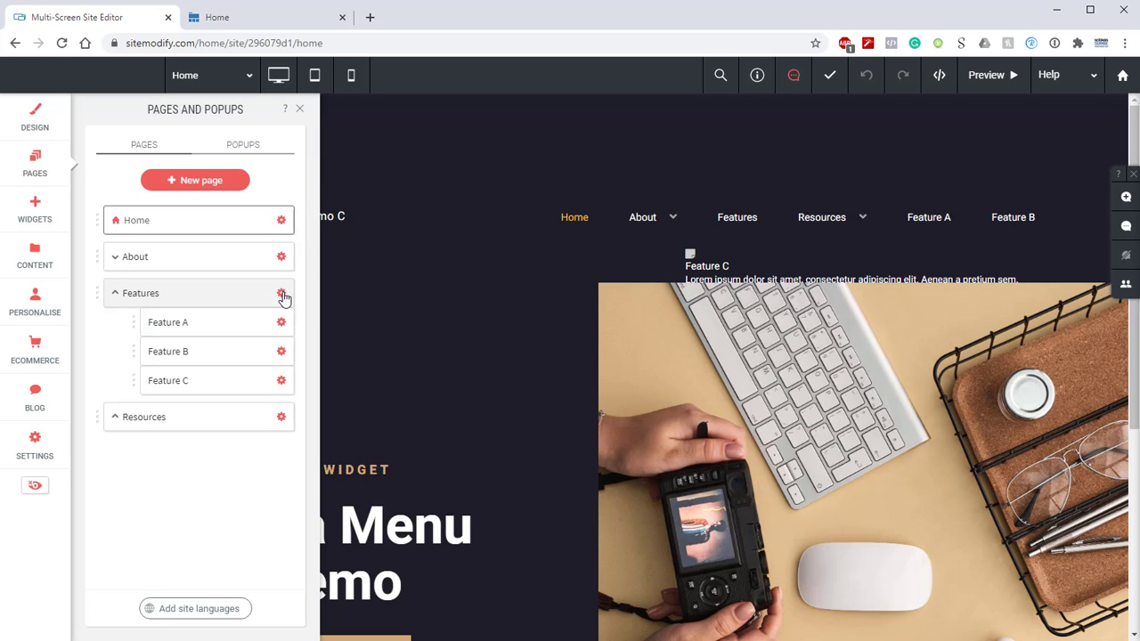
click(59, 45)
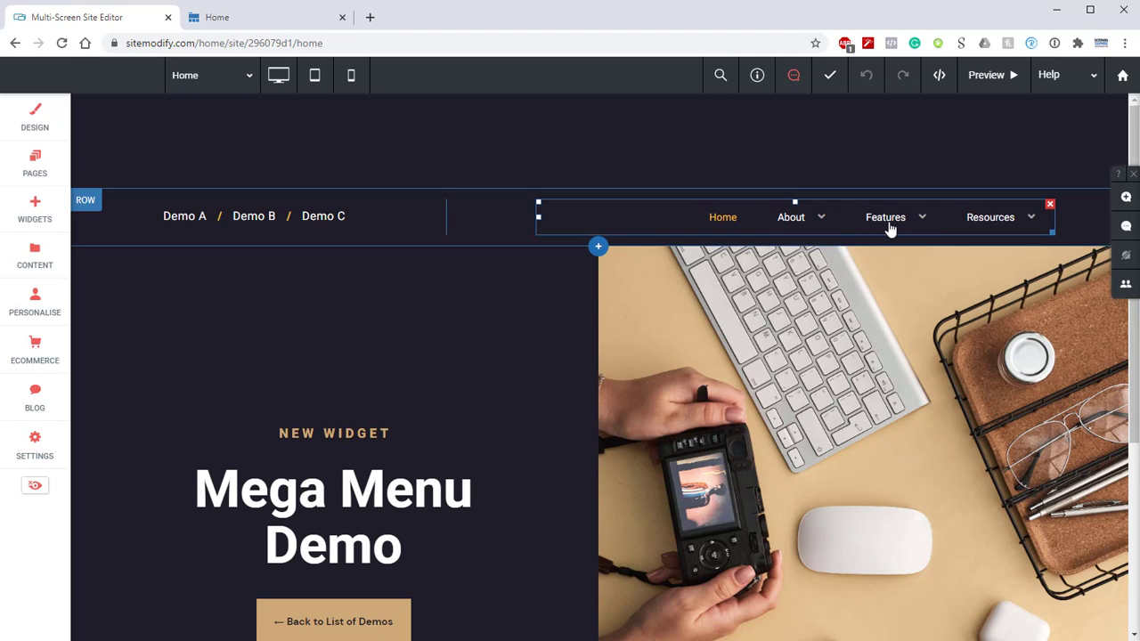
- Add a menu item override to the header's mega menu widget and open it for editing
click(603, 225)
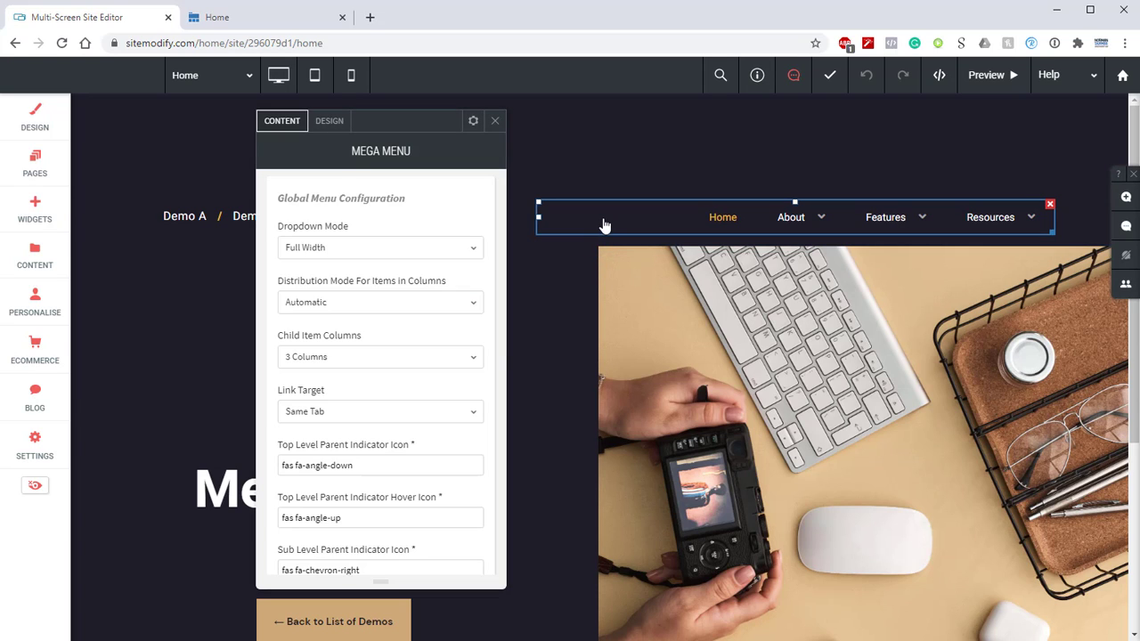
scroll(405, 205, down, 2)
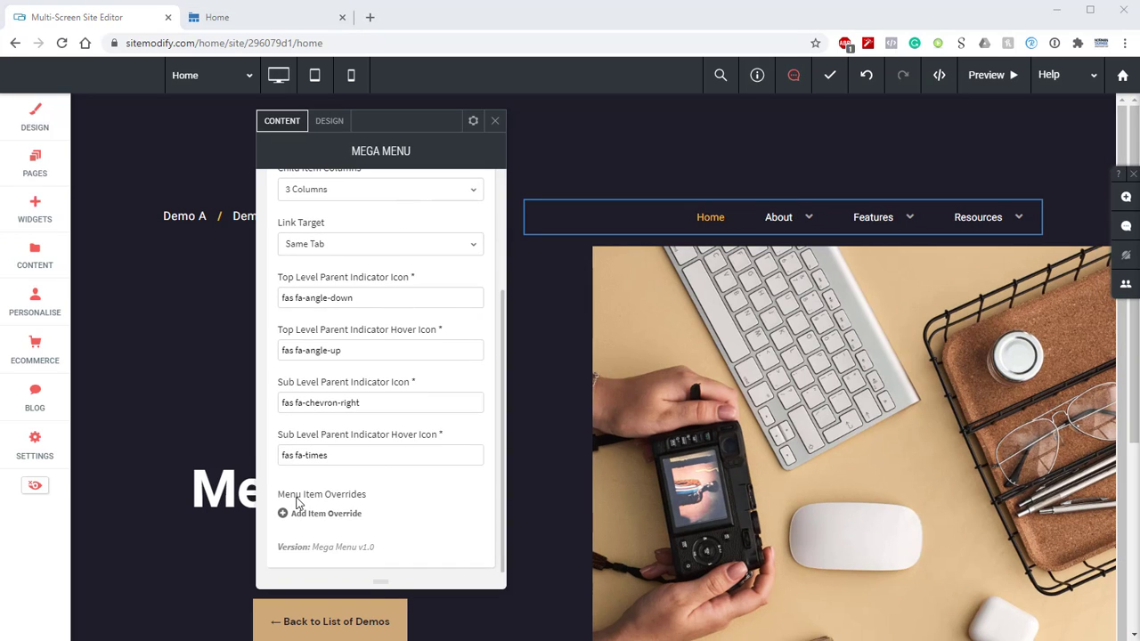
click(356, 513)
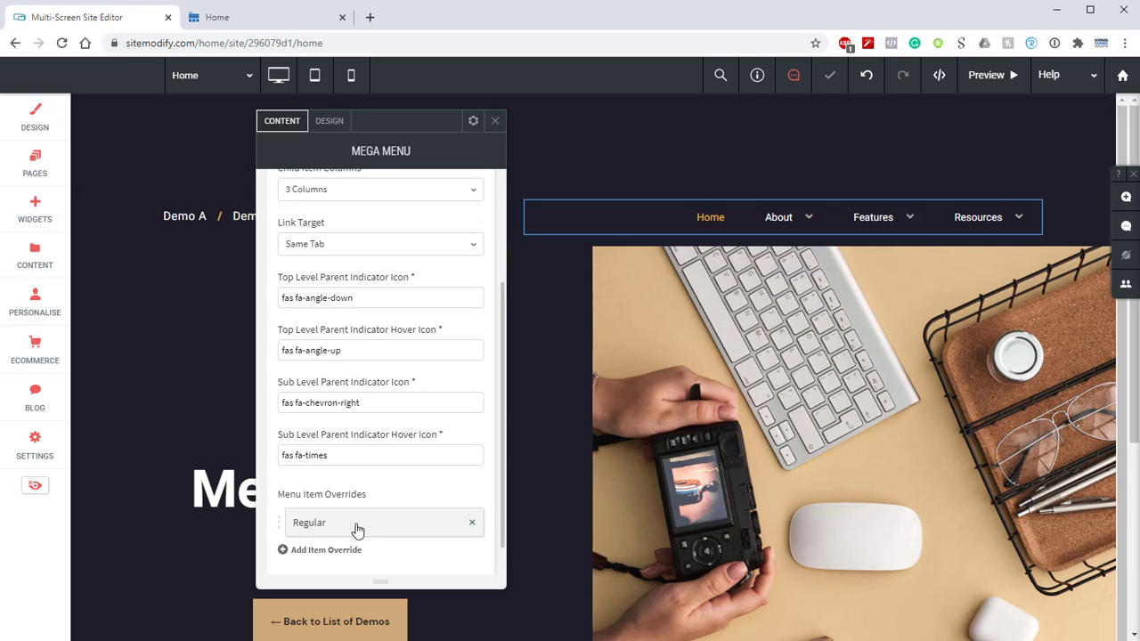
click(357, 530)
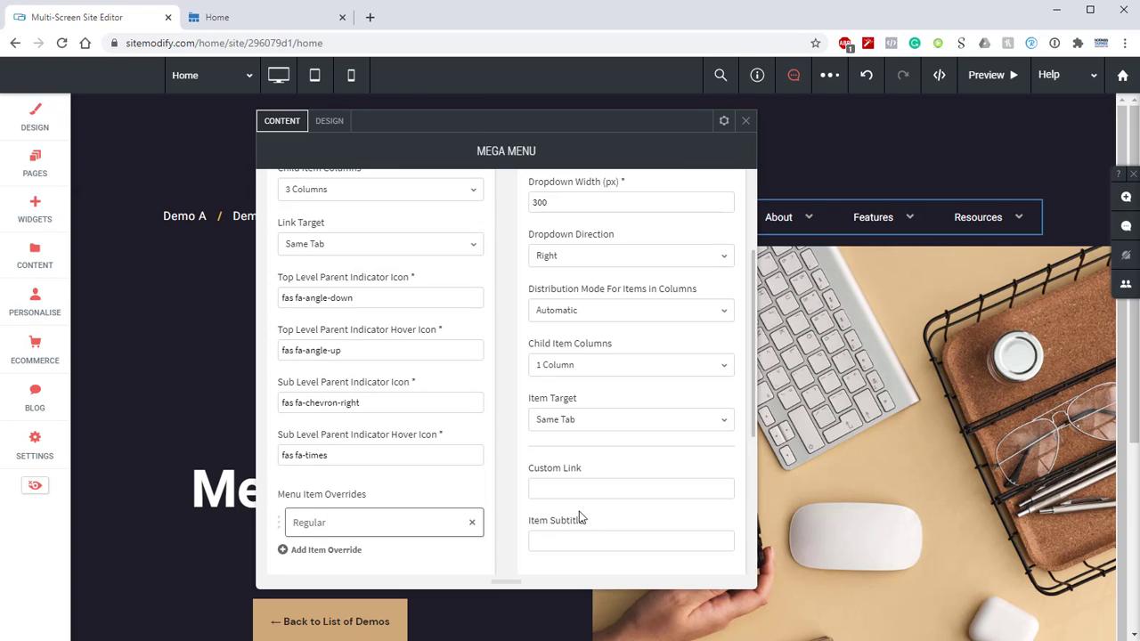
- Link the new menu item override to the existing Features page
scroll(623, 497, up, 3)
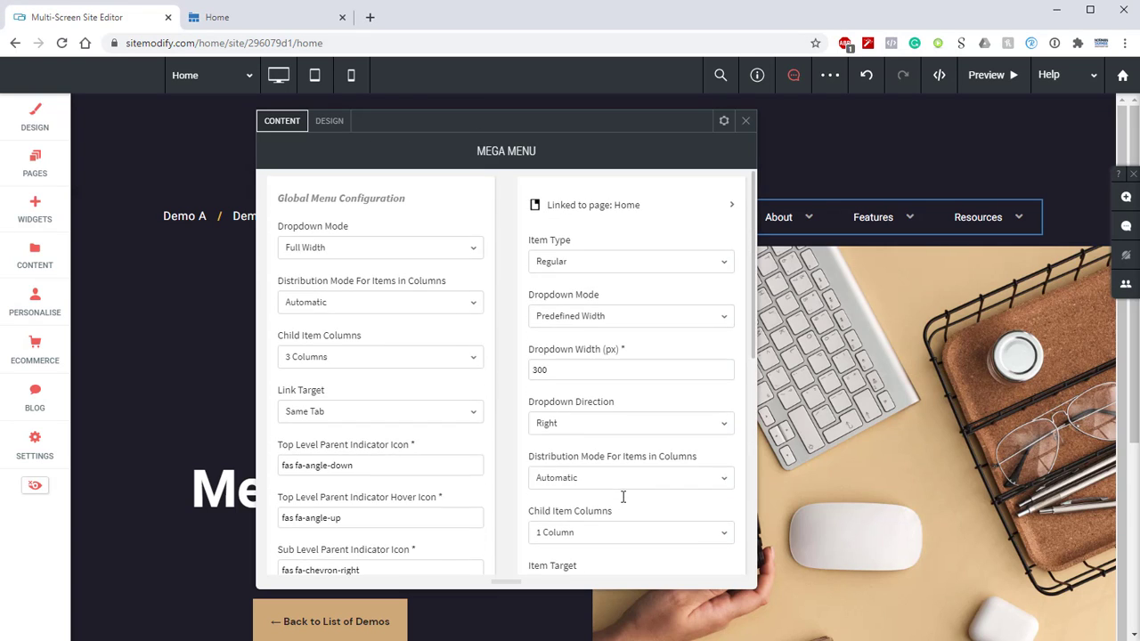
click(623, 205)
click(833, 253)
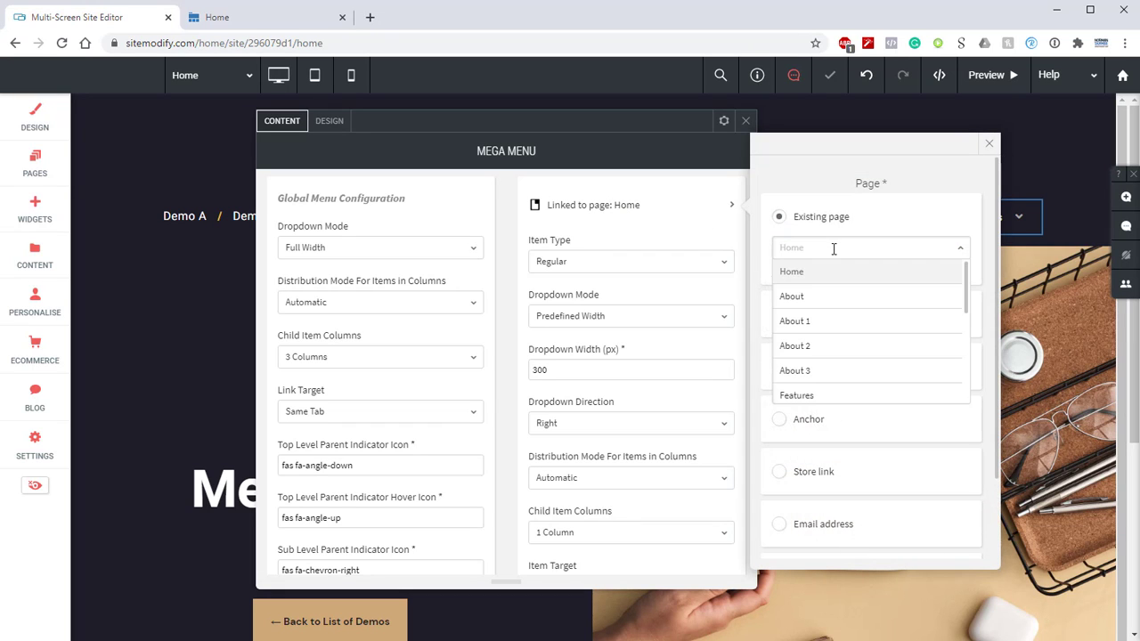
scroll(828, 321, down, 3)
scroll(819, 311, up, 2)
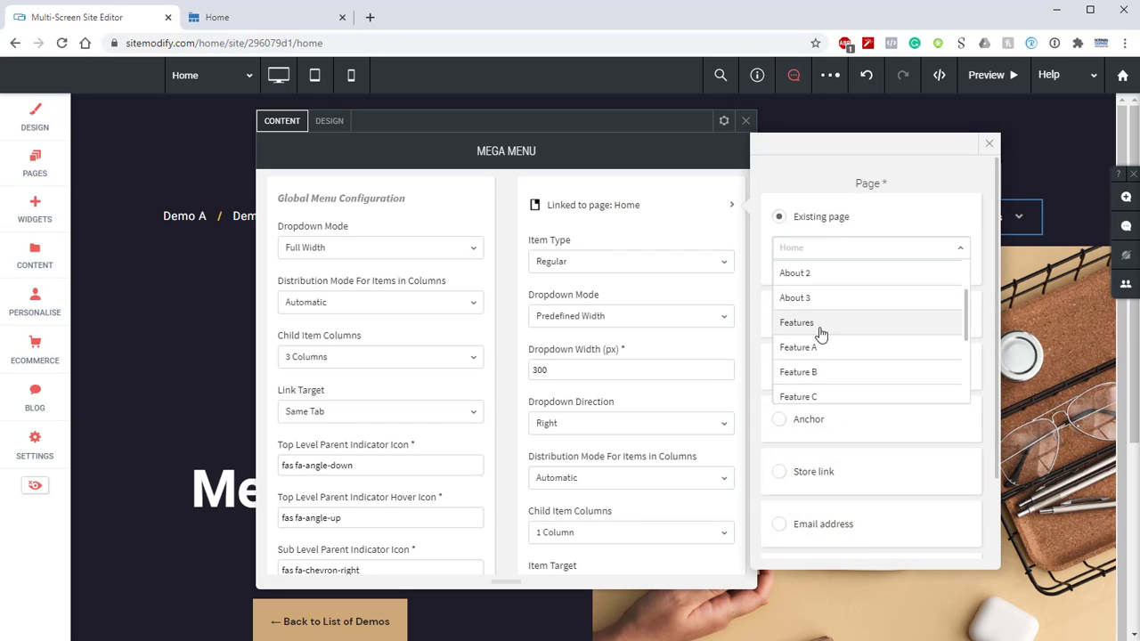
click(819, 327)
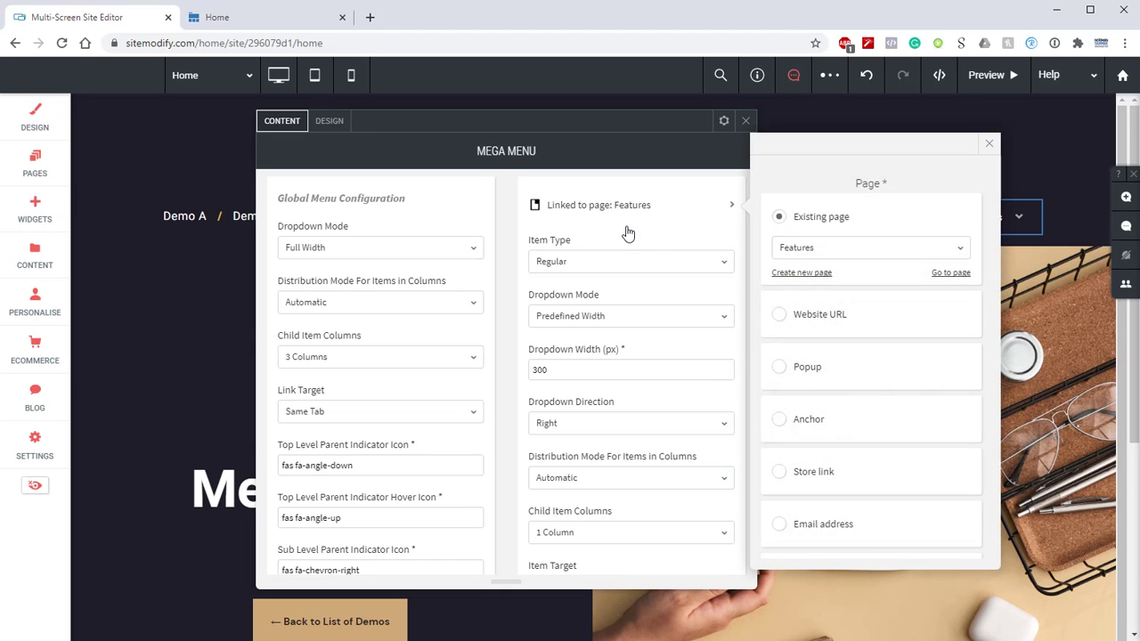
click(627, 245)
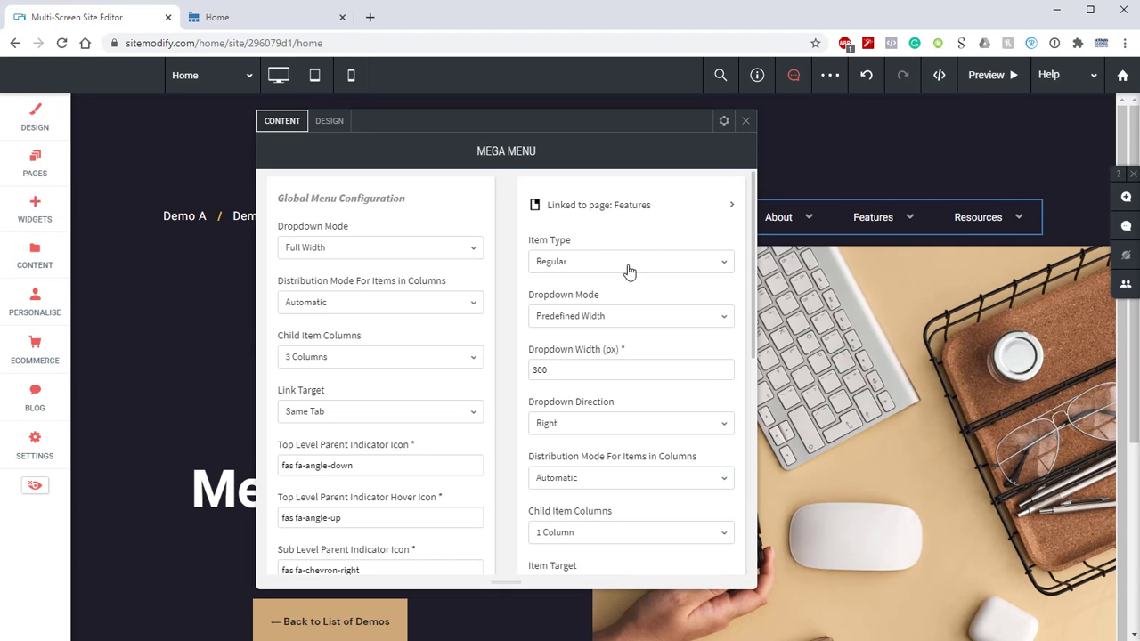
- Configure the Features override with Full Width dropdown mode, Center dropdown direction and 3 Columns for child items
click(626, 318)
click(611, 343)
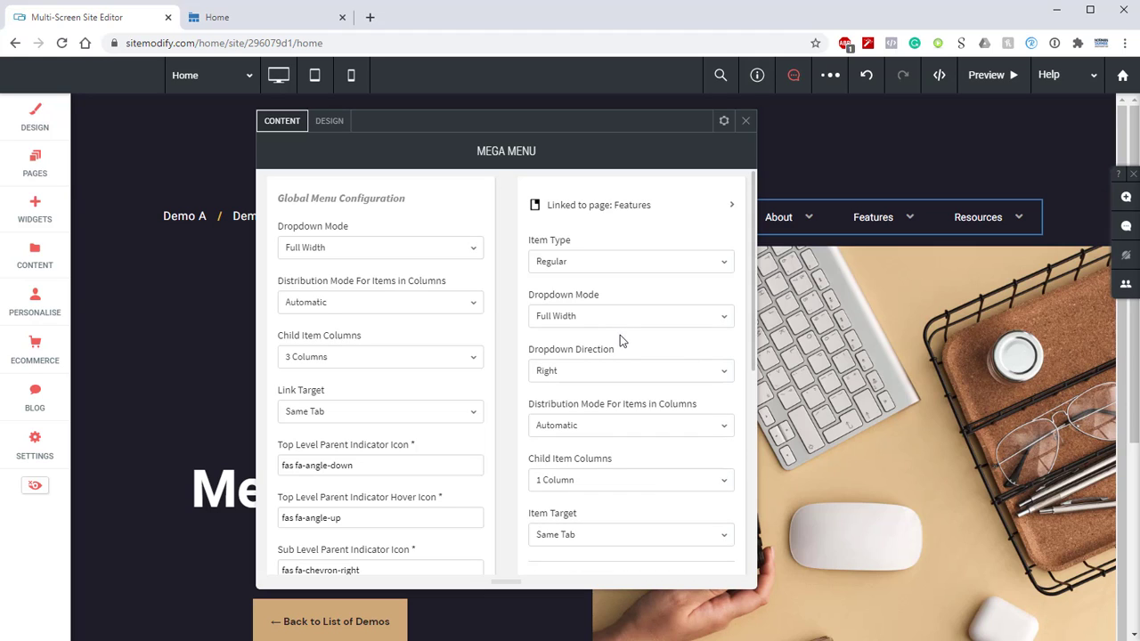
click(603, 373)
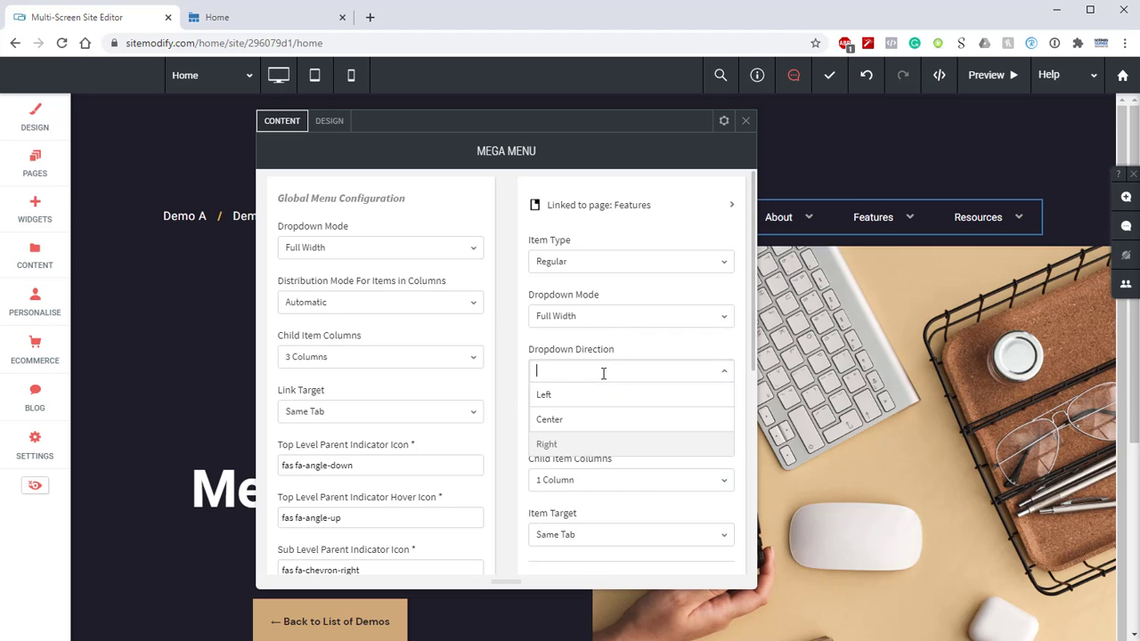
click(593, 420)
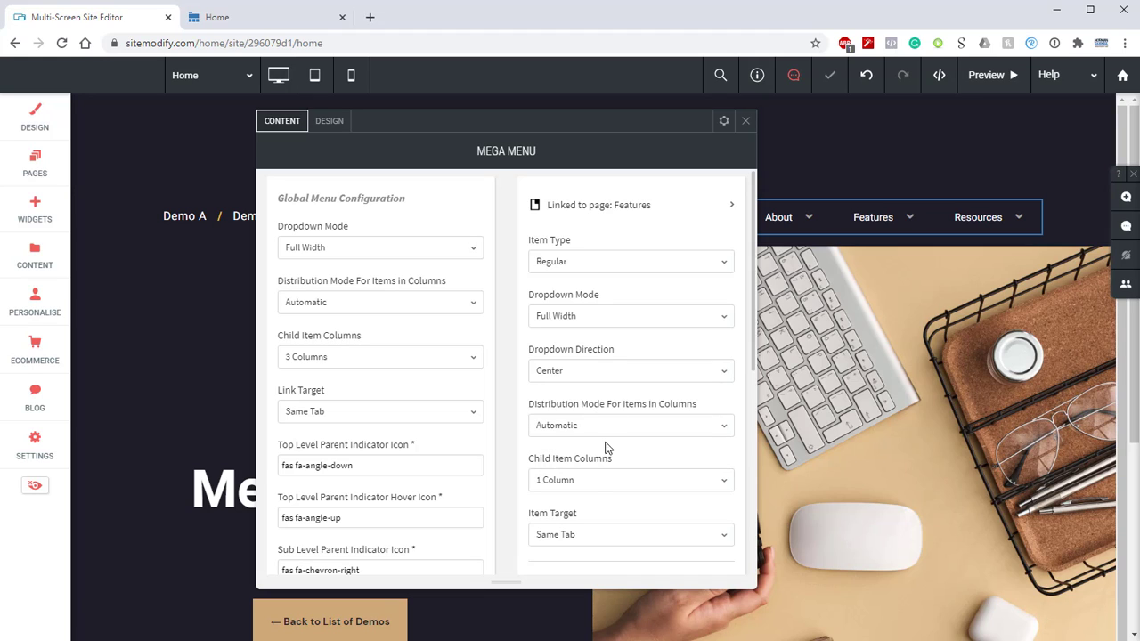
click(595, 478)
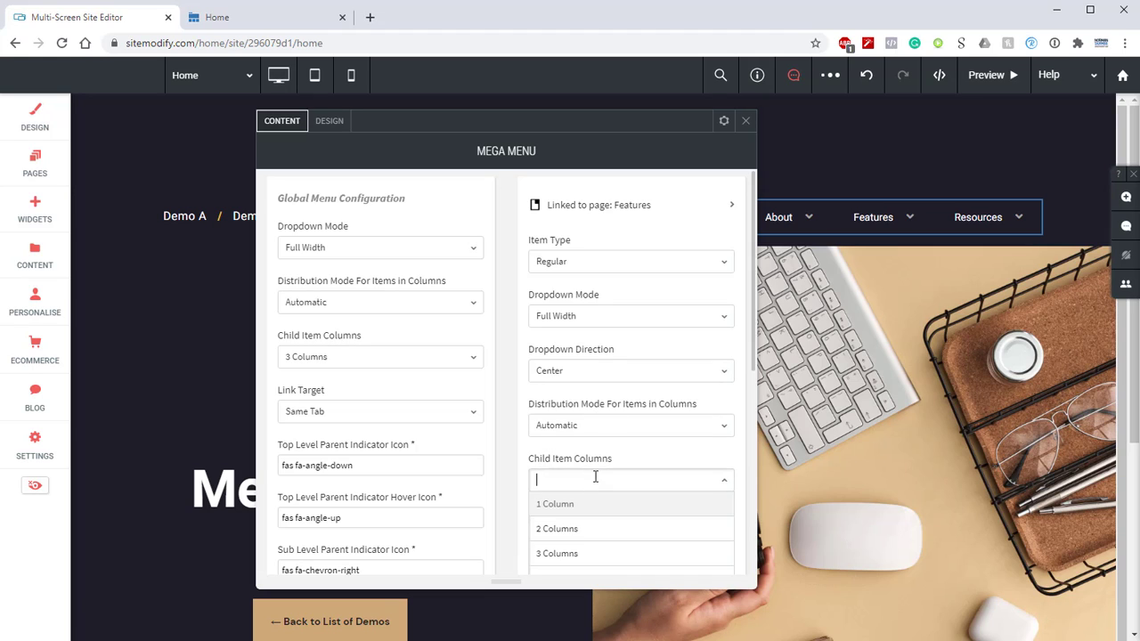
click(581, 554)
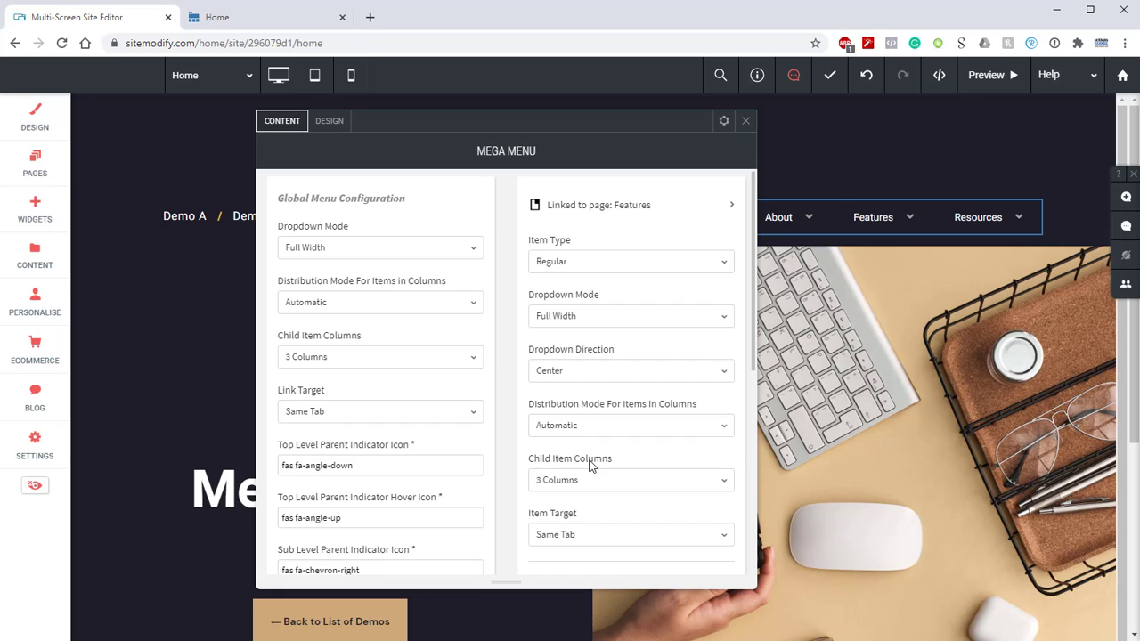
- Add three more menu item overrides below the Features override
scroll(462, 429, down, 5)
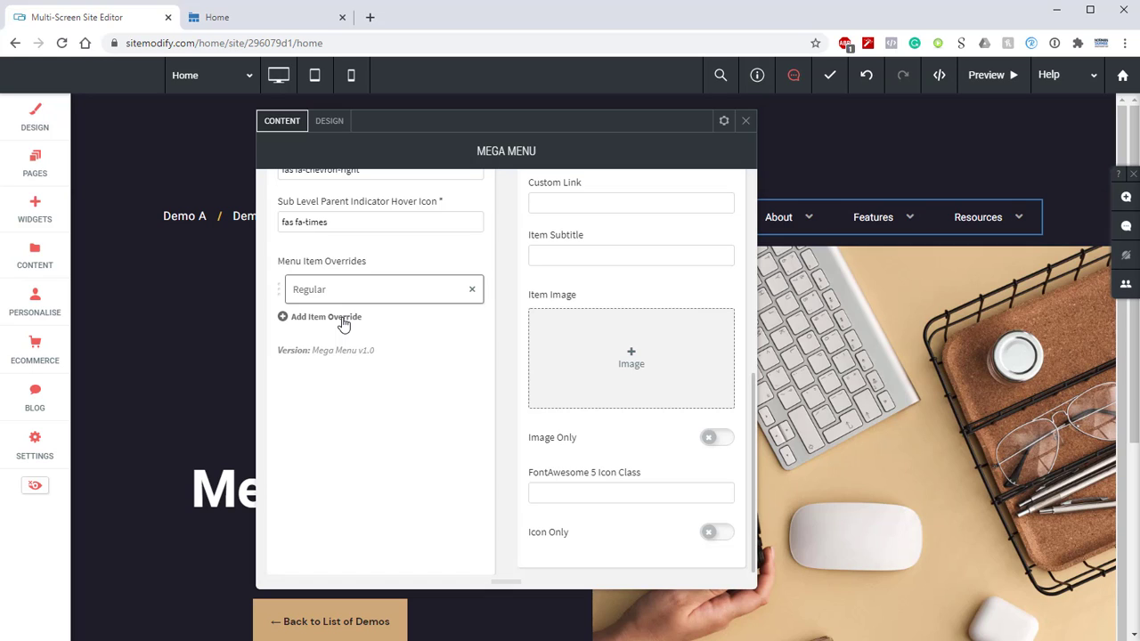
click(343, 321)
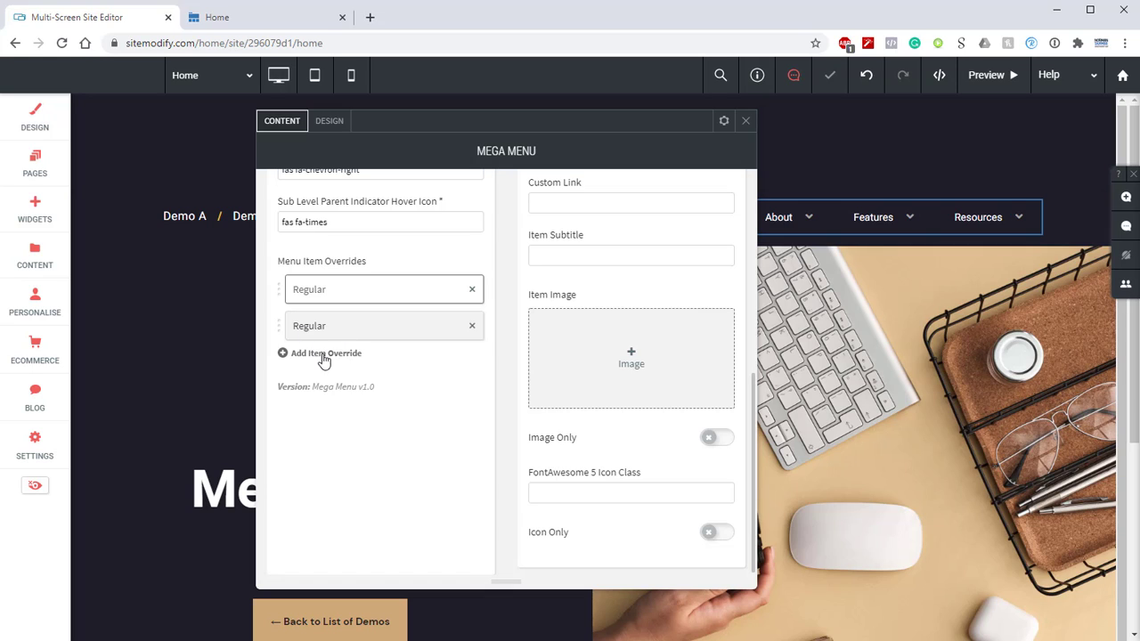
click(322, 354)
click(331, 392)
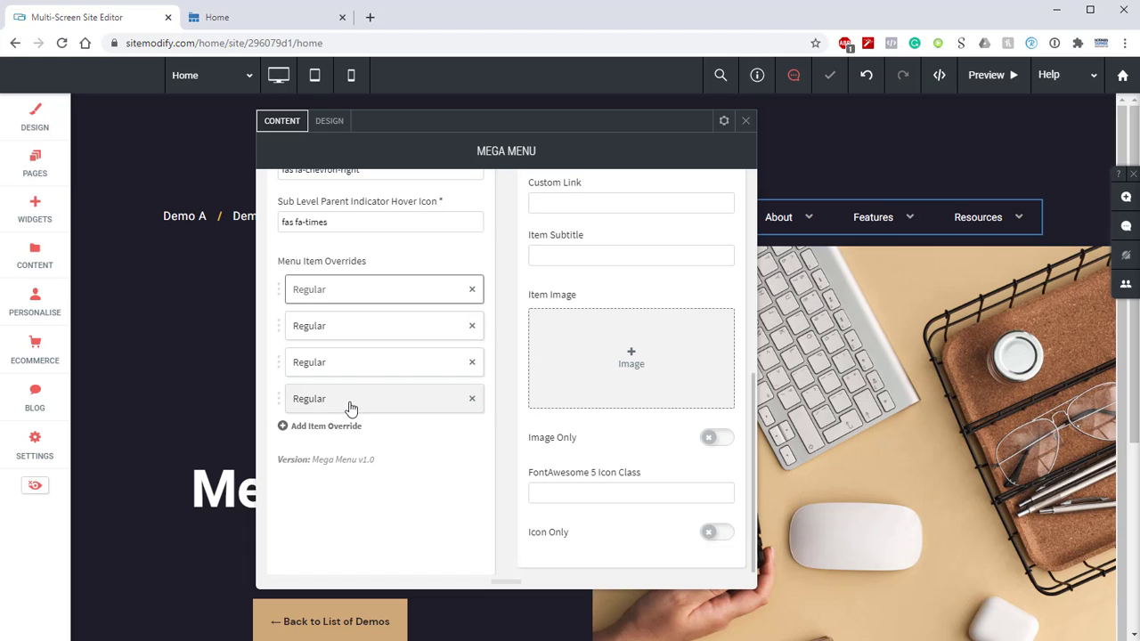
- Open the second menu item override and link it to the existing Feature A page
click(327, 337)
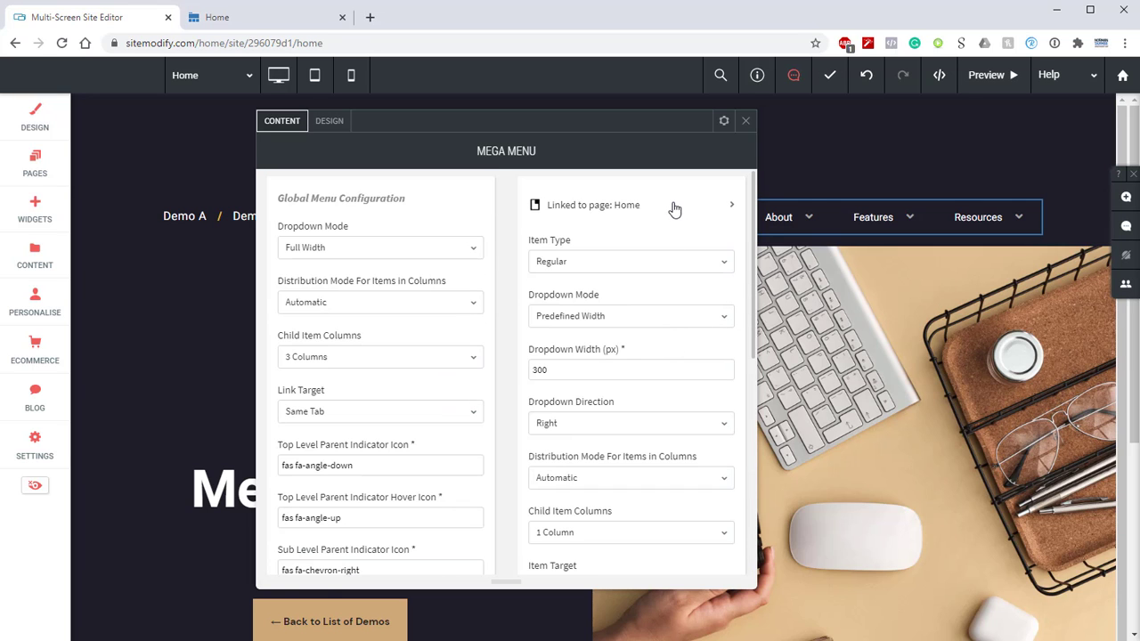
click(717, 207)
click(842, 249)
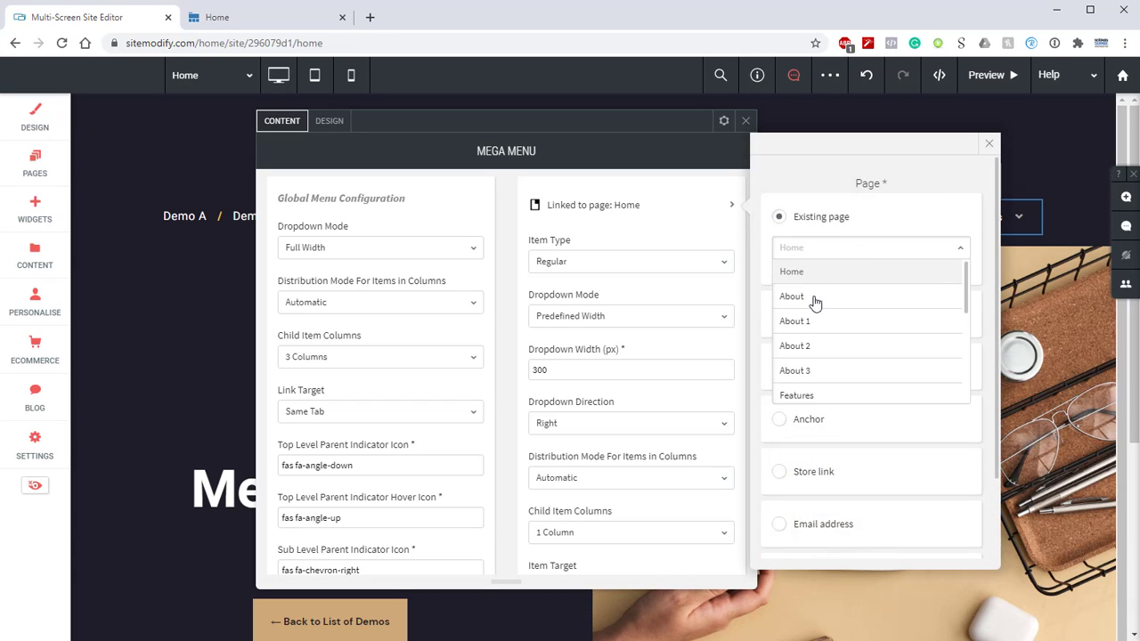
text(A)
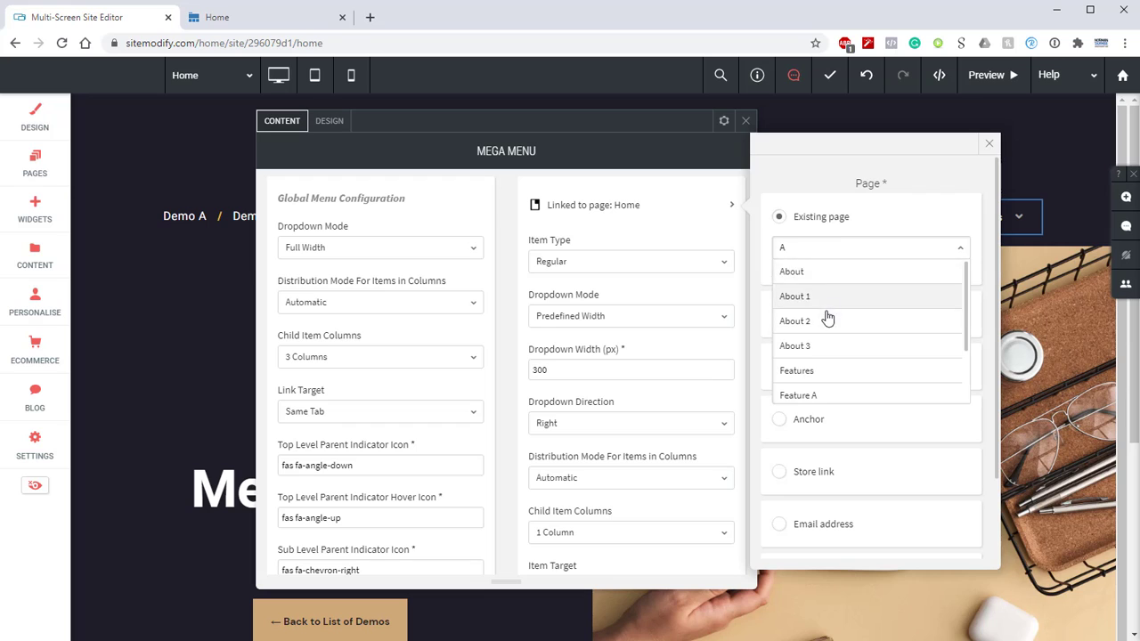
scroll(828, 311, down, 1)
click(827, 318)
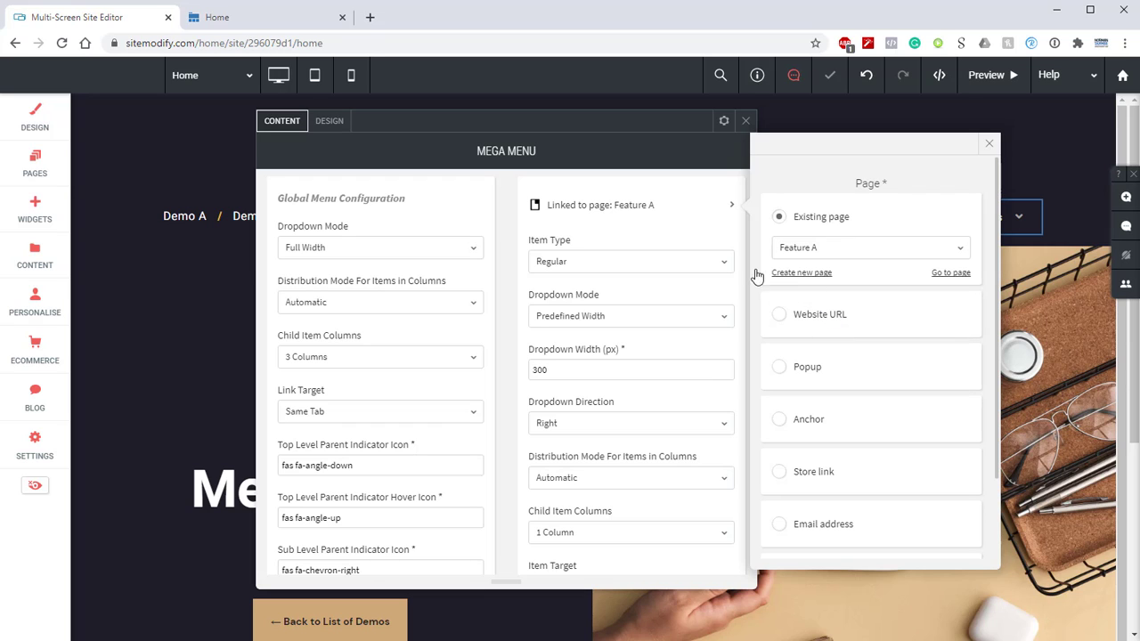
click(569, 245)
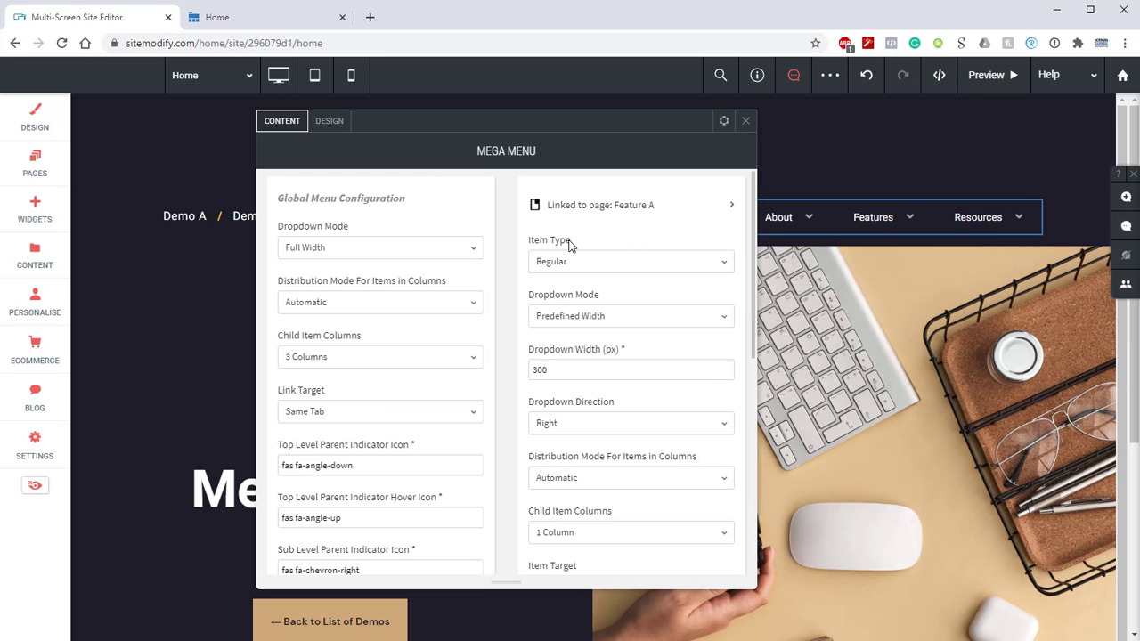
- Set the Feature A override to the Card item type with a dropdown width of 500 px and Center dropdown direction
click(571, 258)
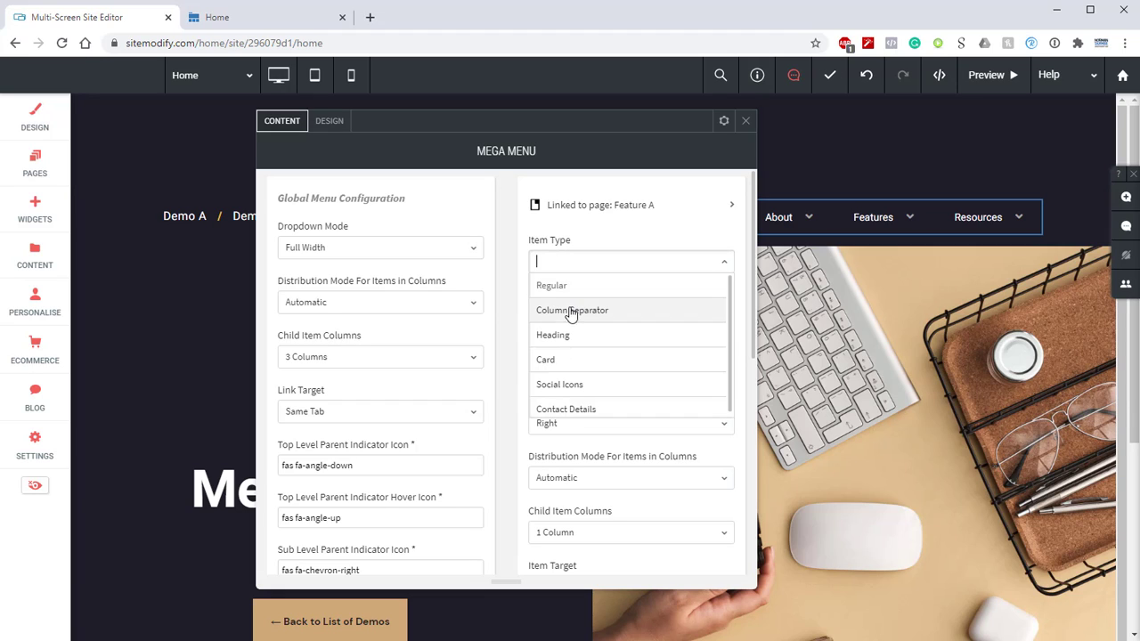
click(567, 359)
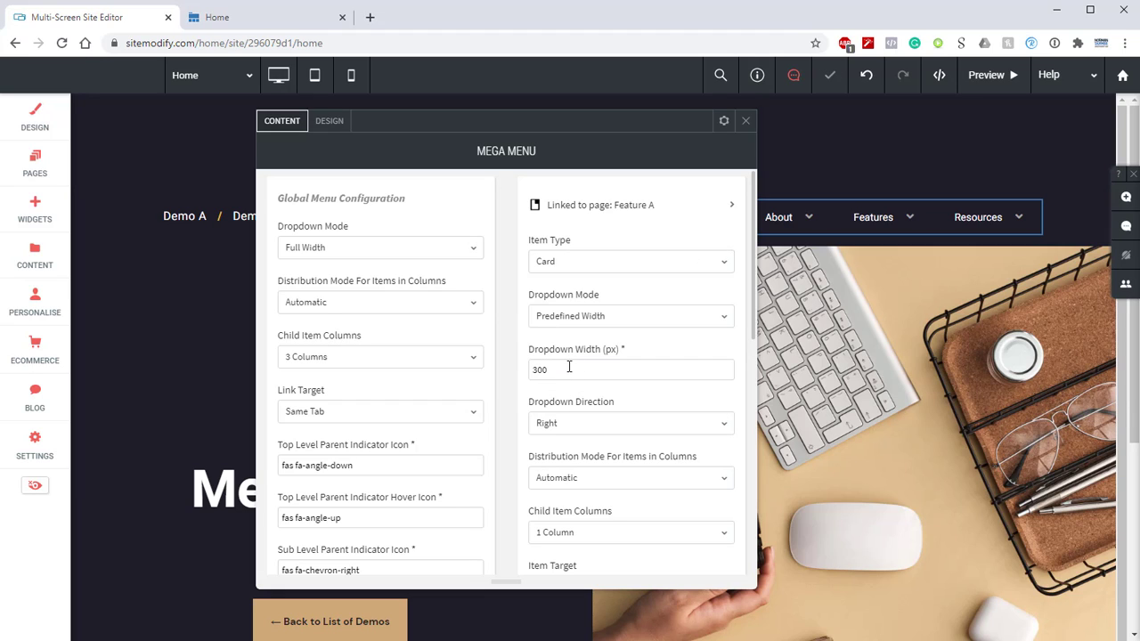
drag(578, 367, 521, 379)
text(500)
click(568, 426)
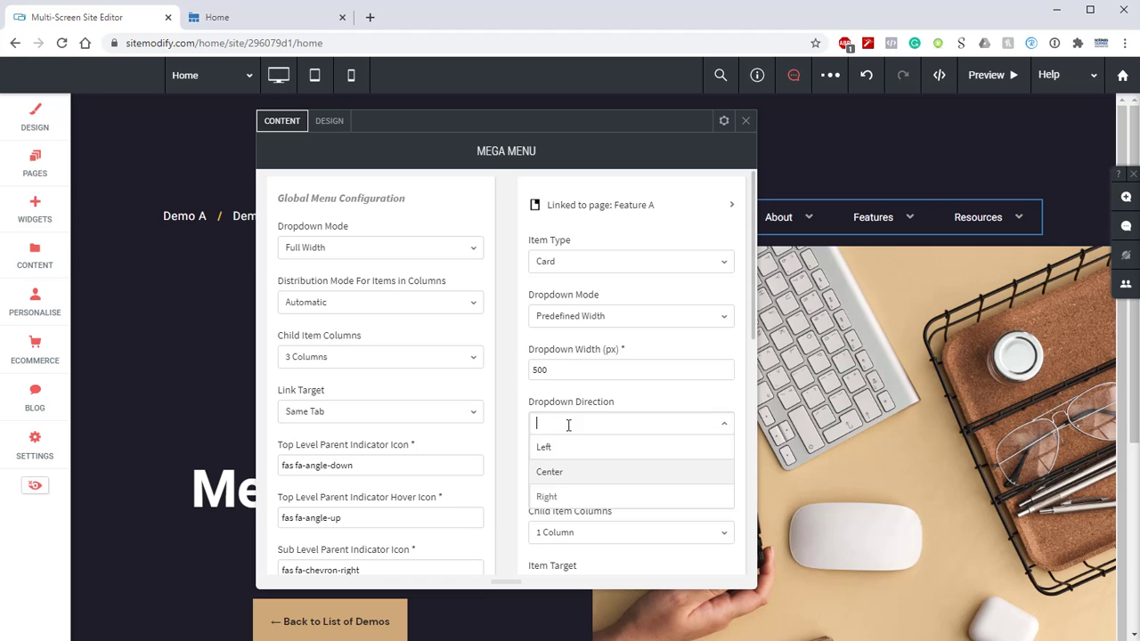
click(563, 475)
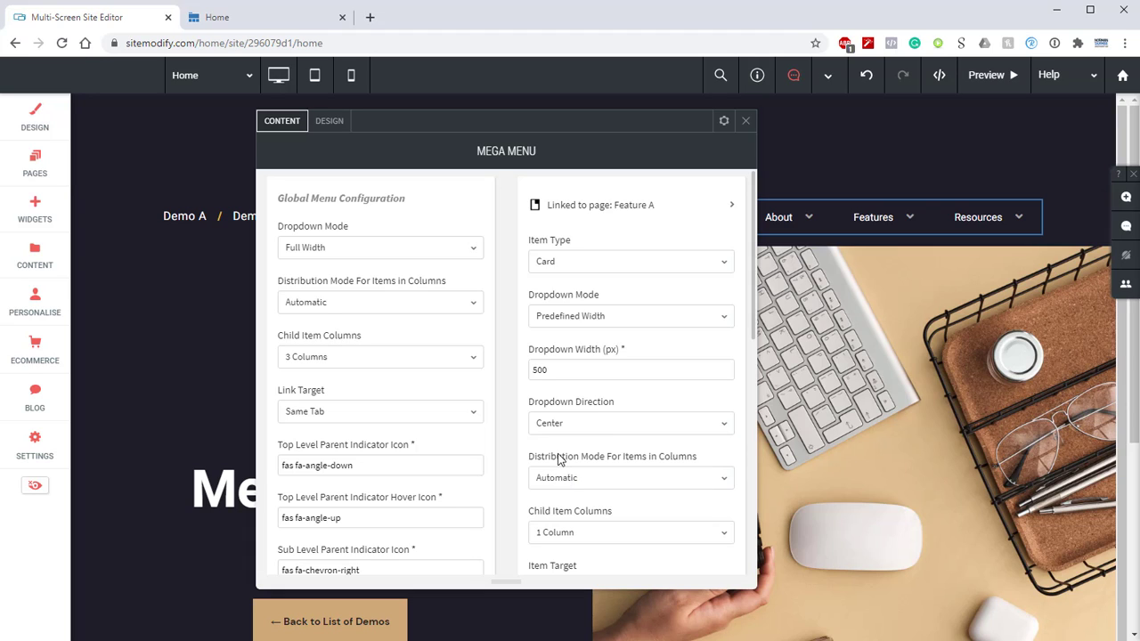
- Align the Feature A card's content vertically to Bottom and use the site image Feature+A.jpg as its background
scroll(559, 409, down, 4)
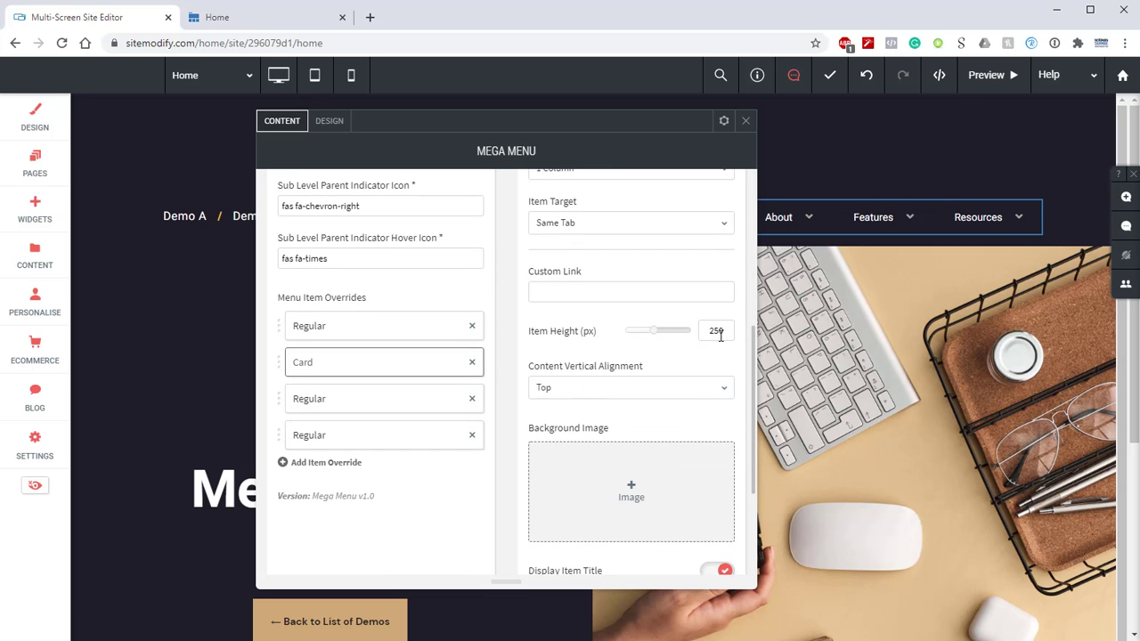
scroll(627, 323, down, 1)
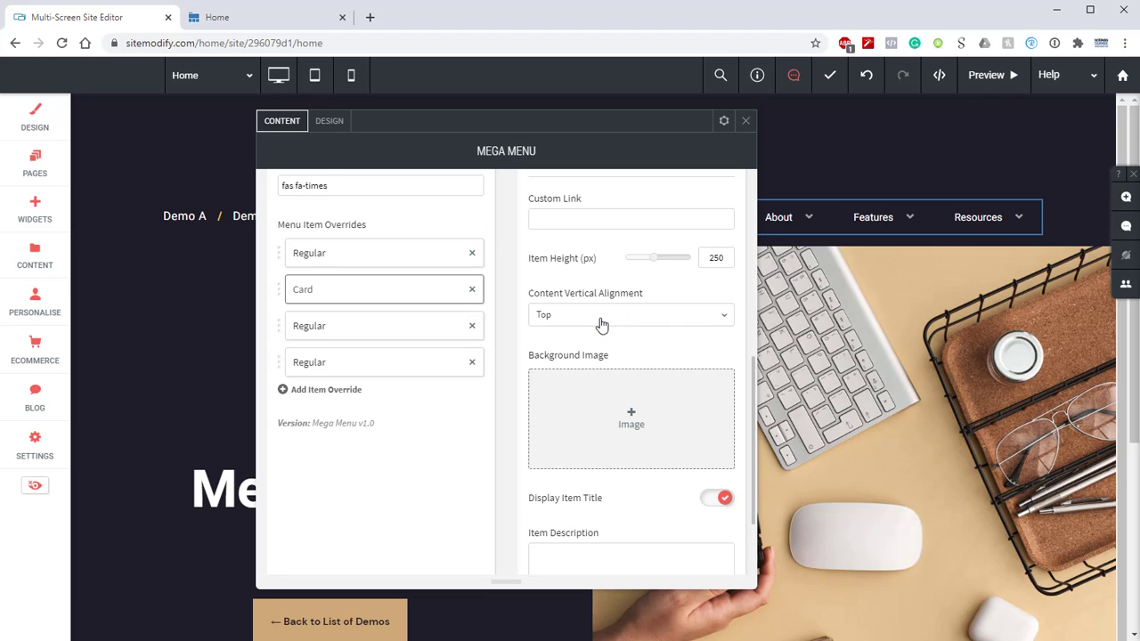
click(601, 322)
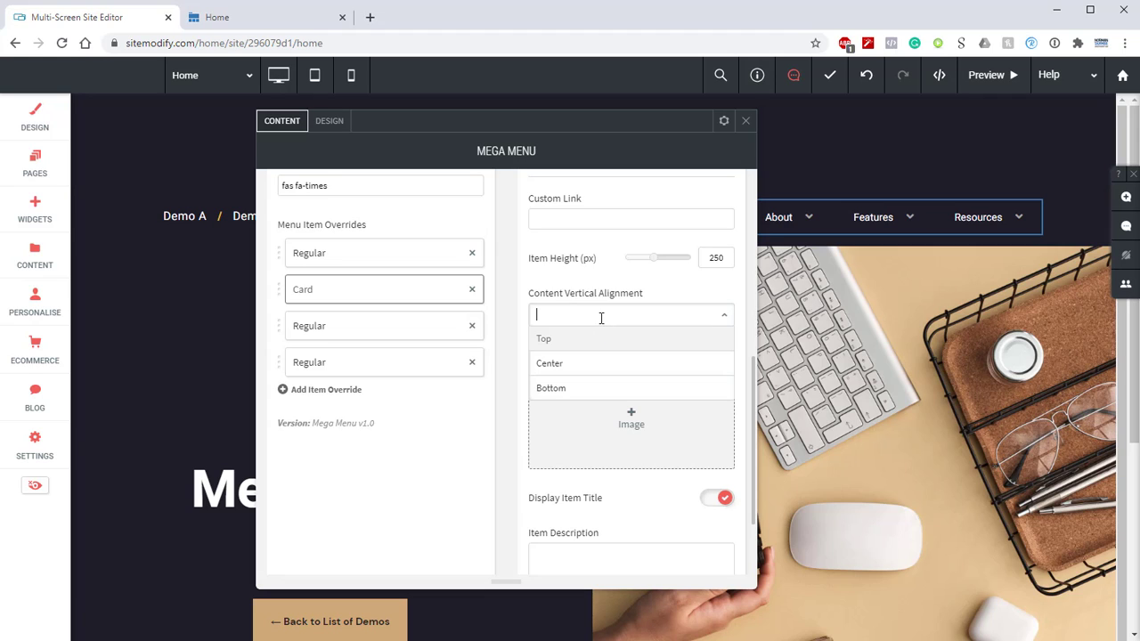
click(595, 392)
scroll(624, 356, down, 1)
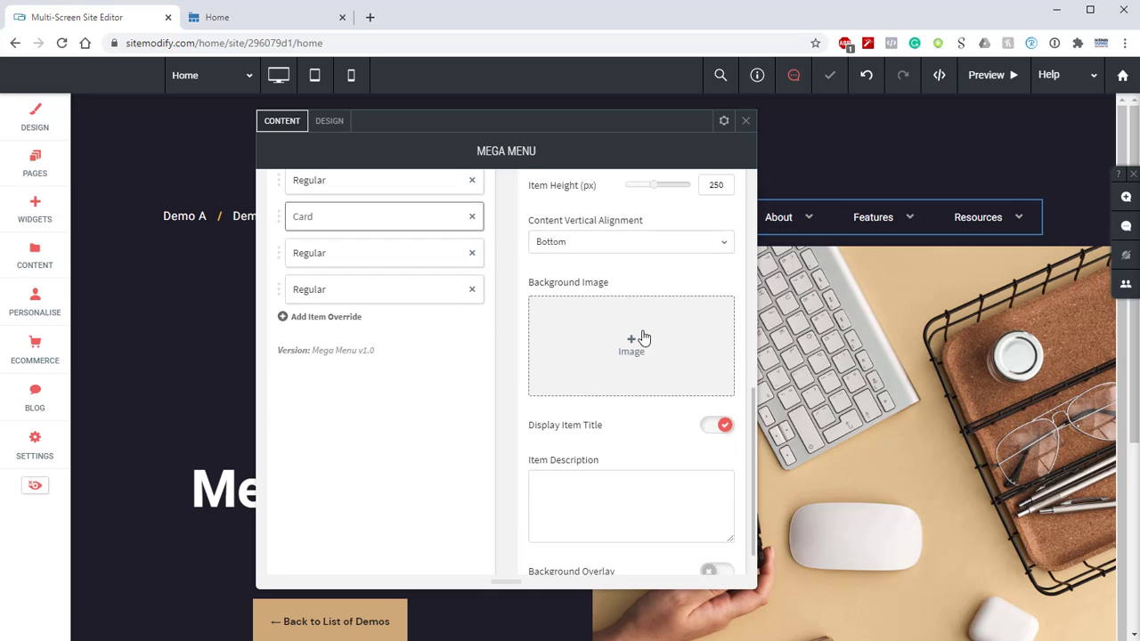
click(643, 338)
mouse_move(918, 307)
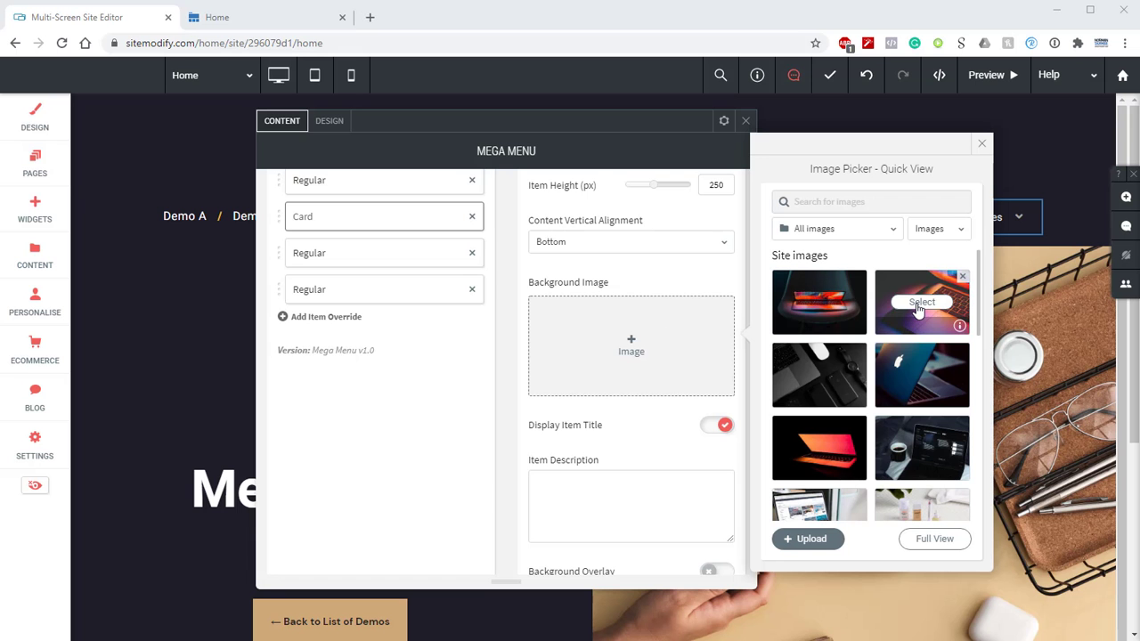
click(921, 302)
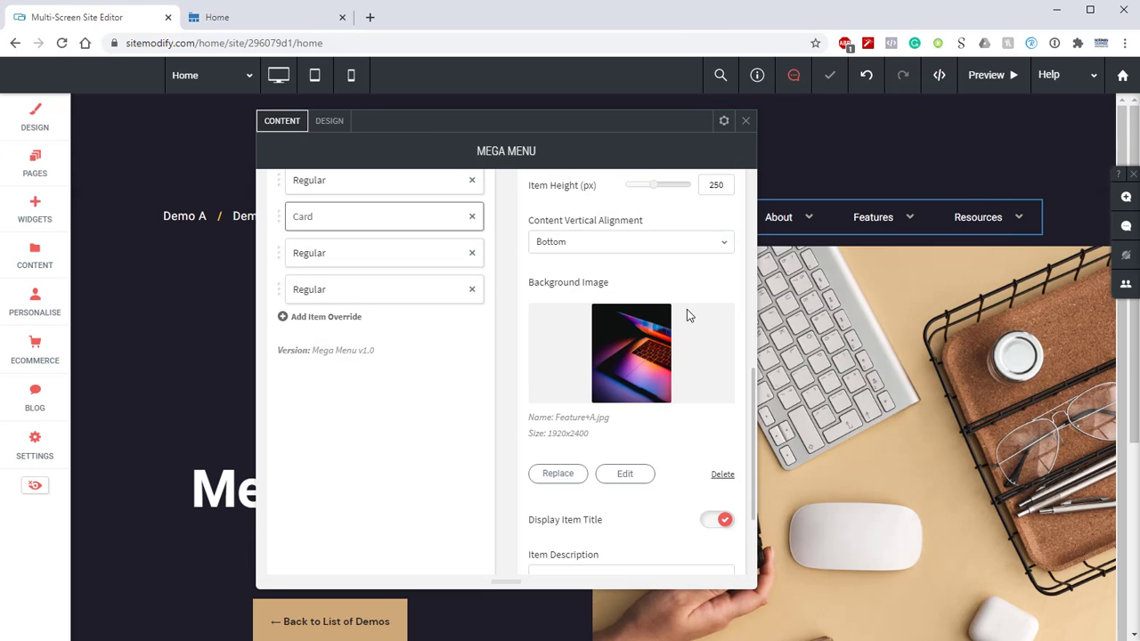
- Give the Feature A card the description "Lorem ipsum dolor sit amet, consectetur adipiscing elit." and enable its background overlay
scroll(686, 311, down, 2)
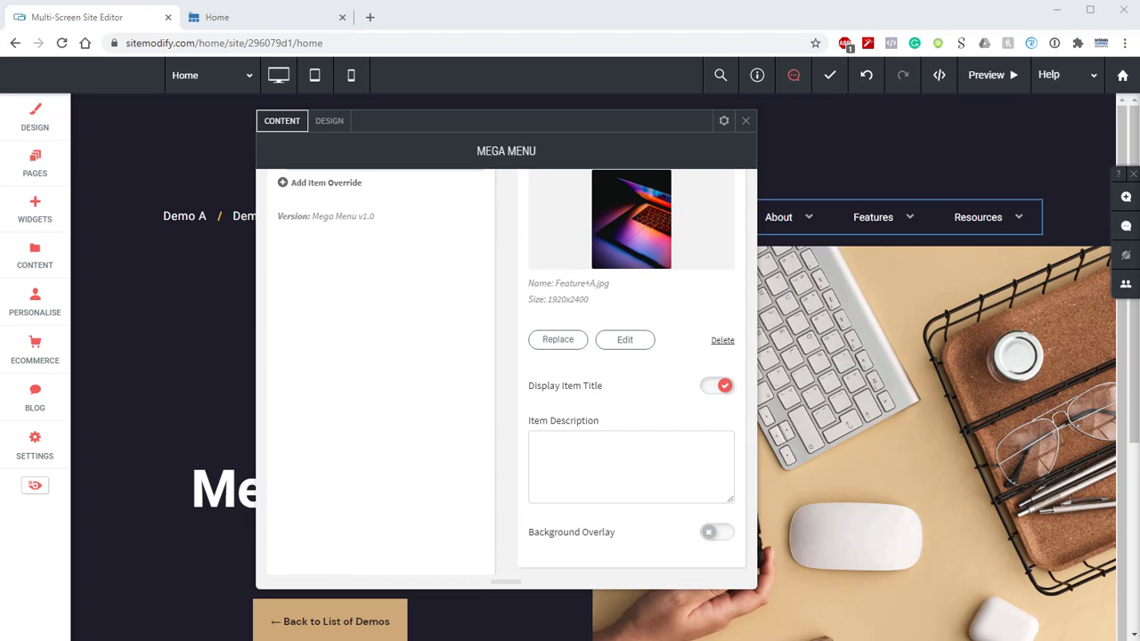
click(583, 451)
text(Lorem ipsum dolor sit amet, consectetur adipiscing elit.)
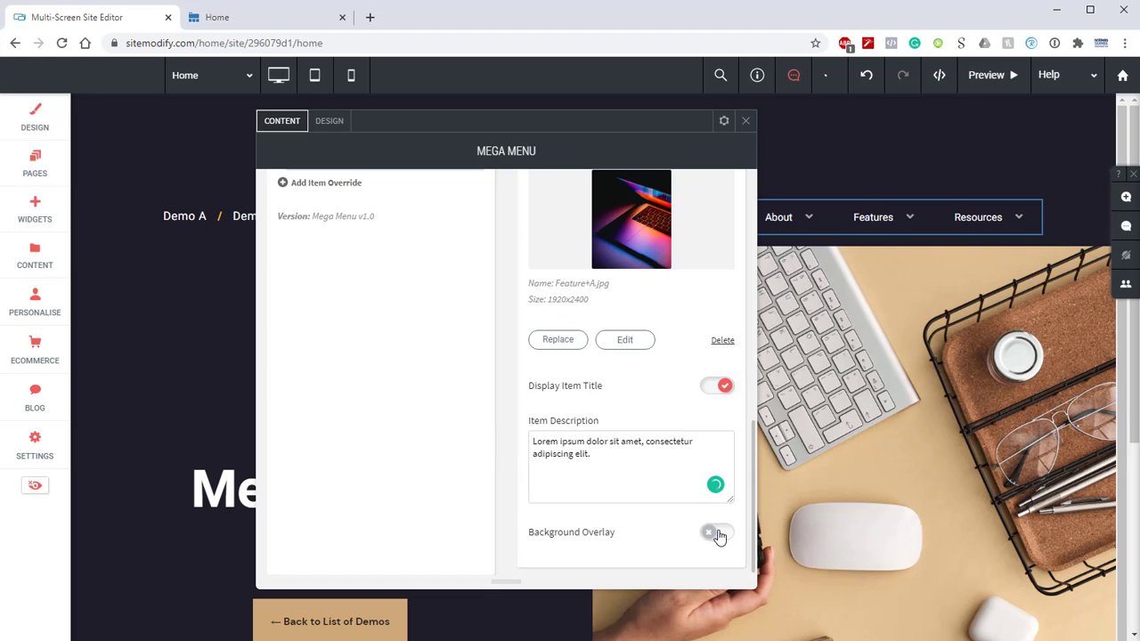
click(718, 533)
- Open the third menu item override and link it to the existing Feature B page
scroll(680, 510, up, 5)
scroll(608, 494, down, 1)
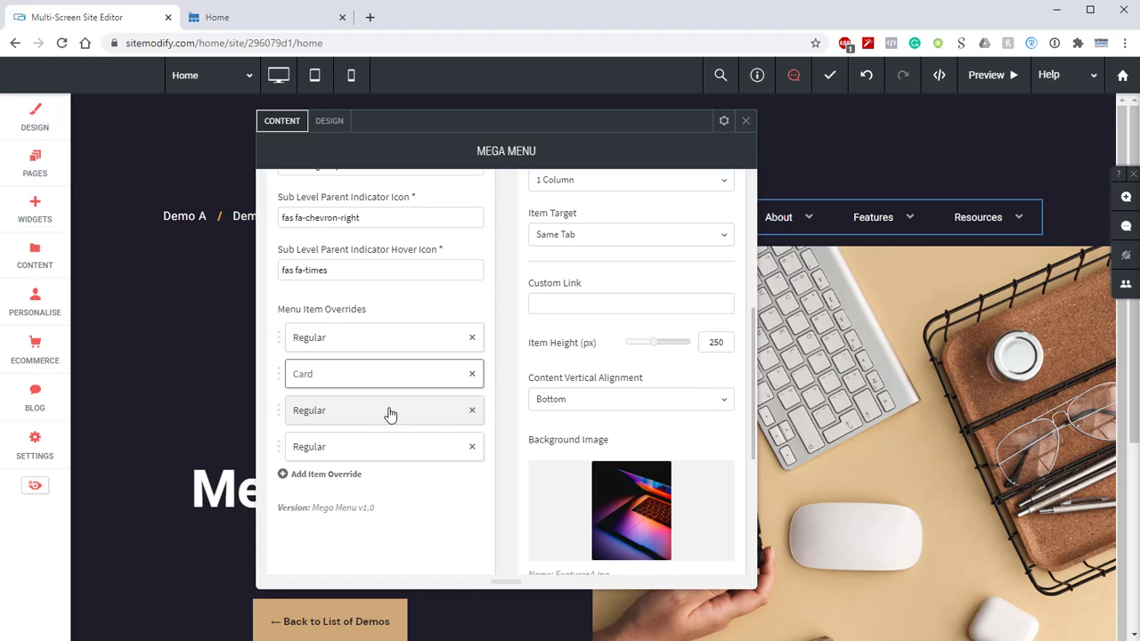
click(322, 415)
scroll(636, 425, up, 5)
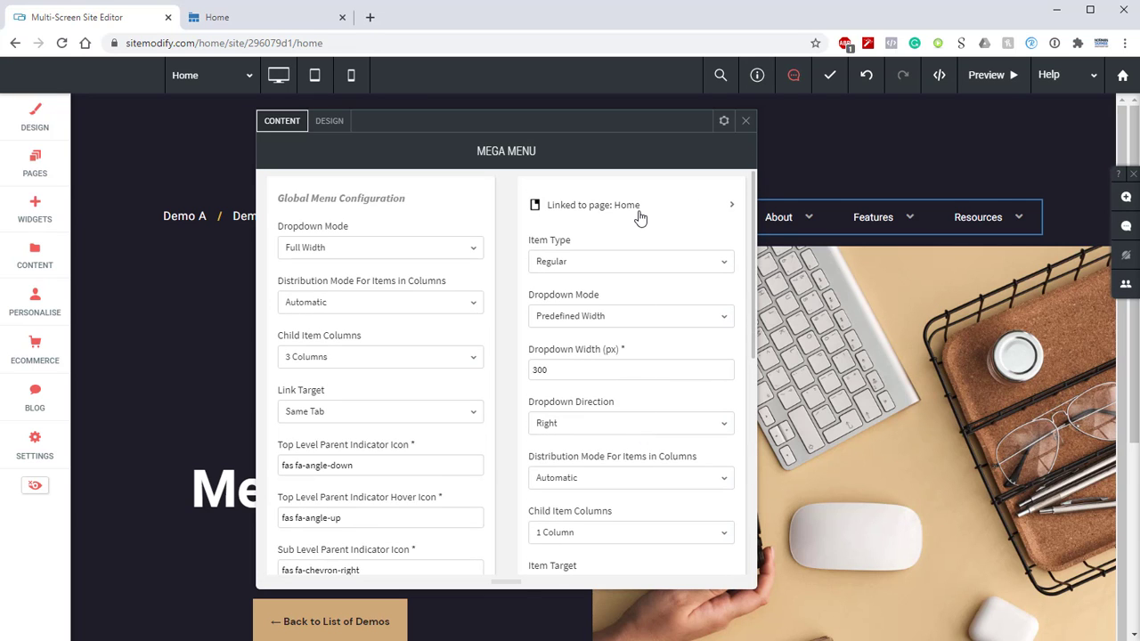
click(635, 210)
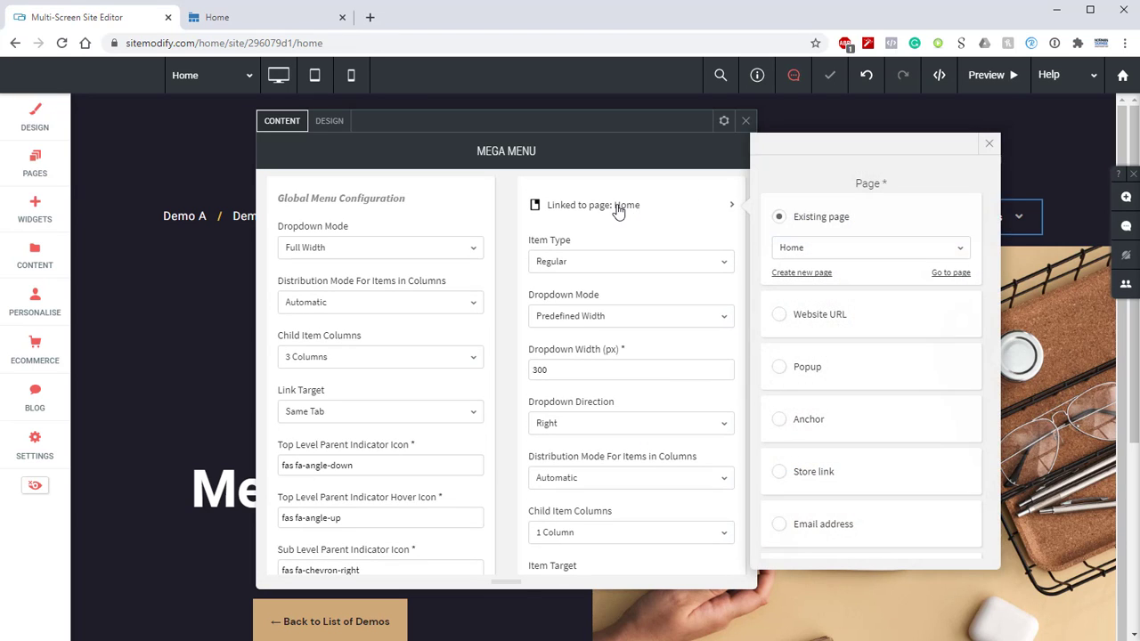
click(864, 253)
text(B)
scroll(831, 321, down, 1)
click(817, 367)
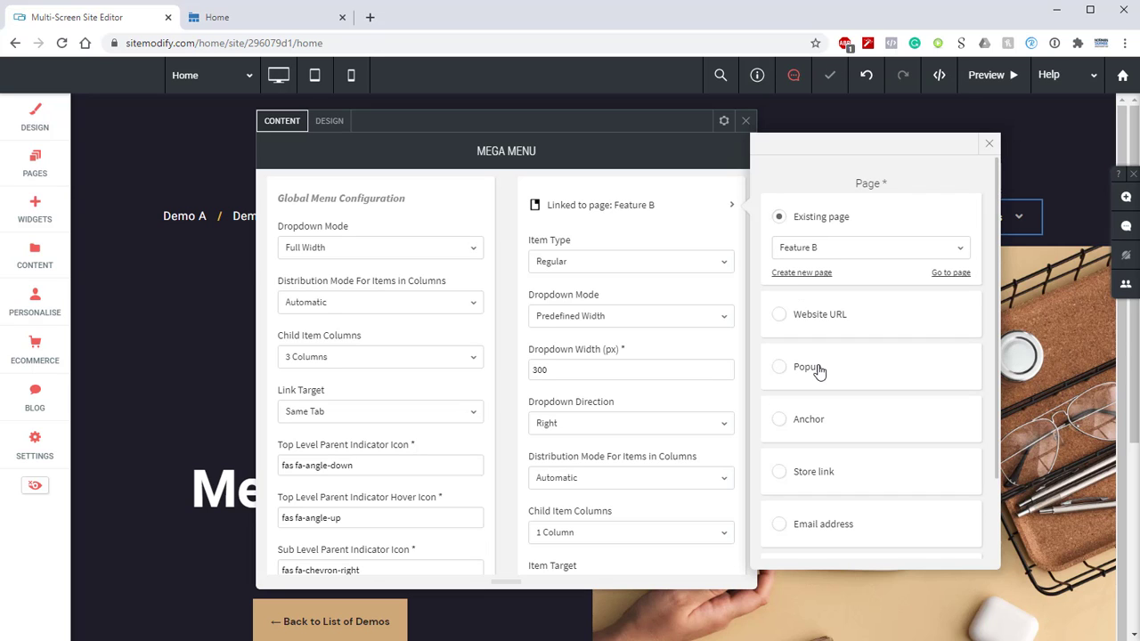
- Review the page link, card settings and background image of the Feature B and Feature C overrides
scroll(377, 432, down, 4)
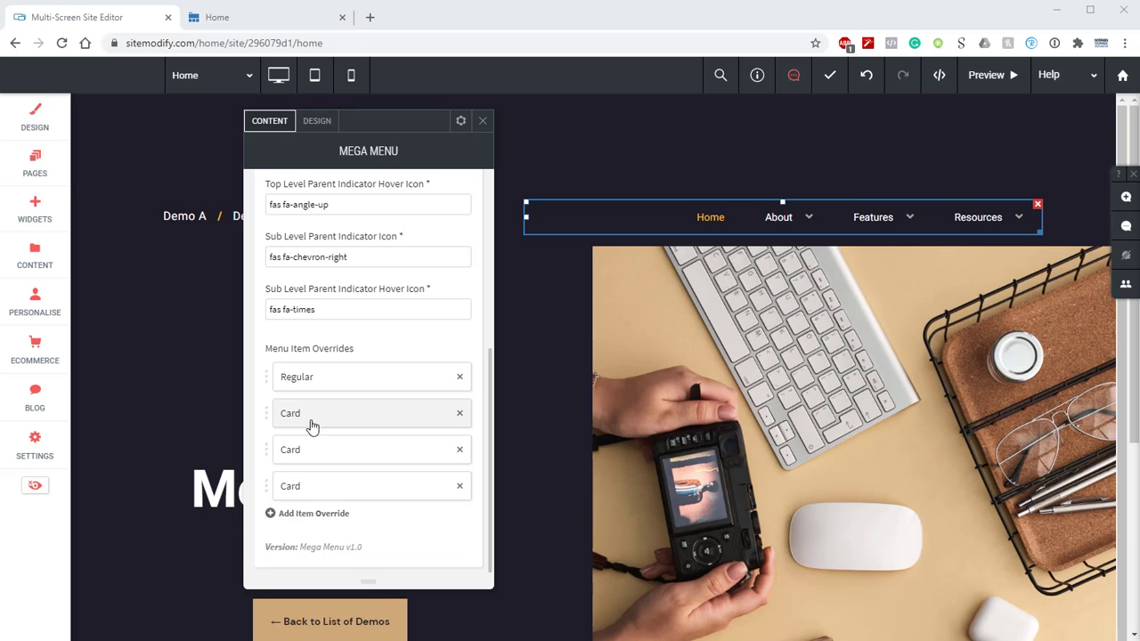
click(320, 459)
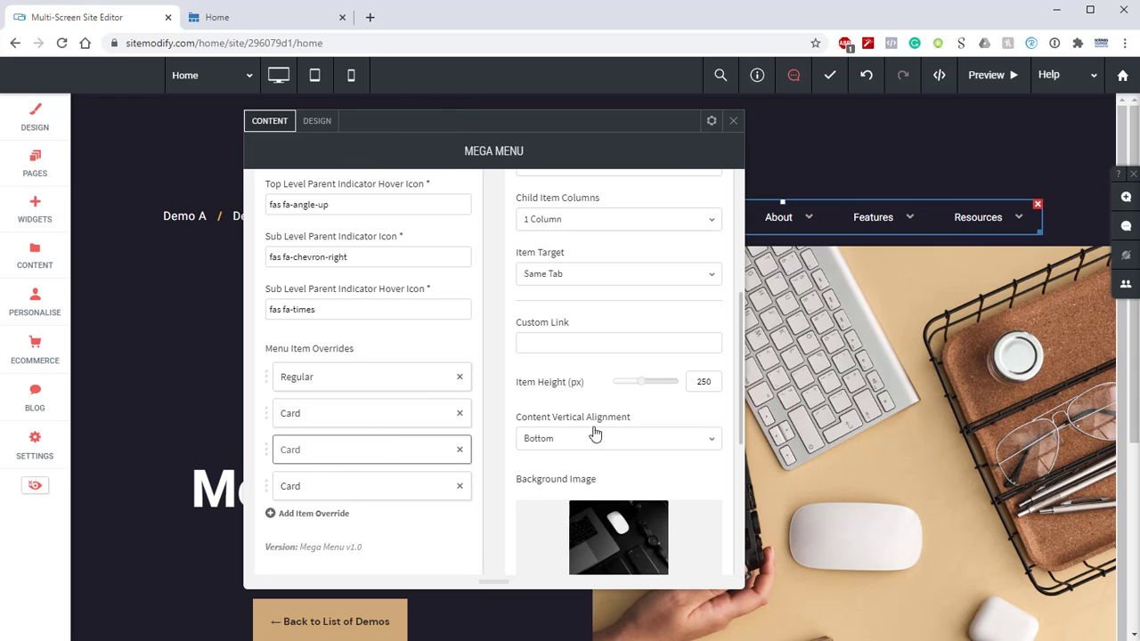
scroll(605, 401, up, 2)
scroll(634, 253, up, 5)
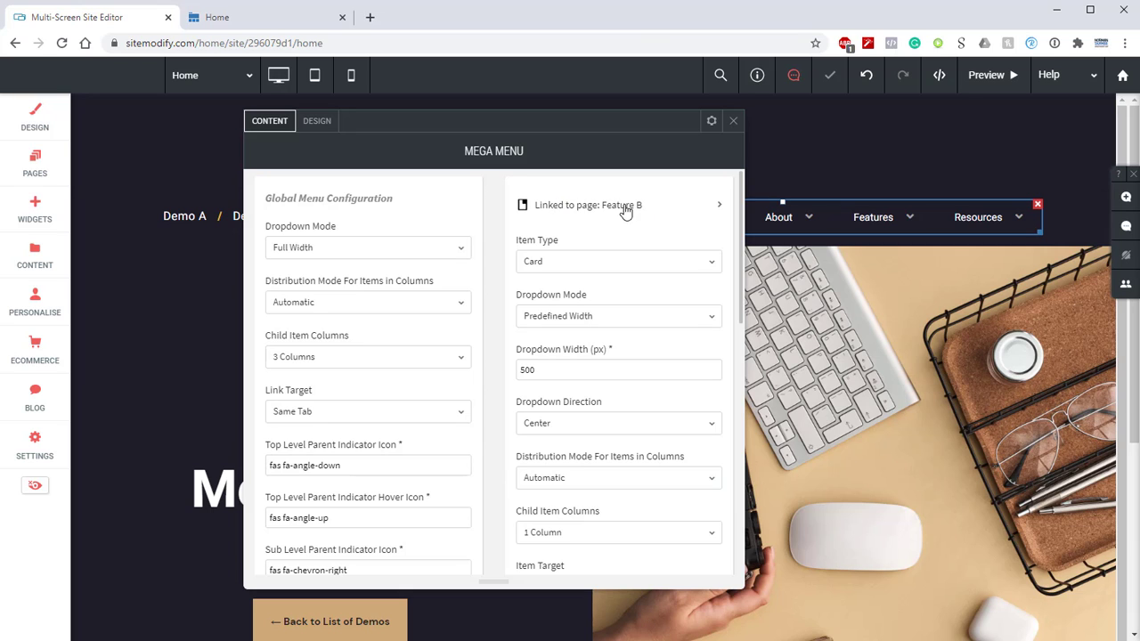
scroll(629, 237, down, 10)
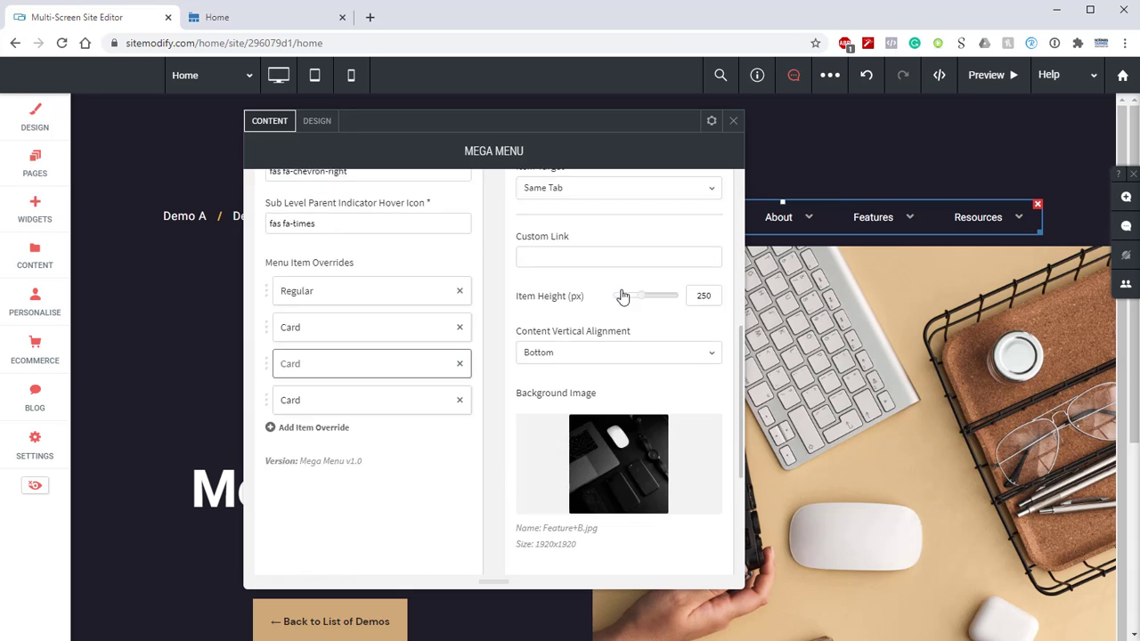
scroll(620, 289, up, 2)
click(295, 290)
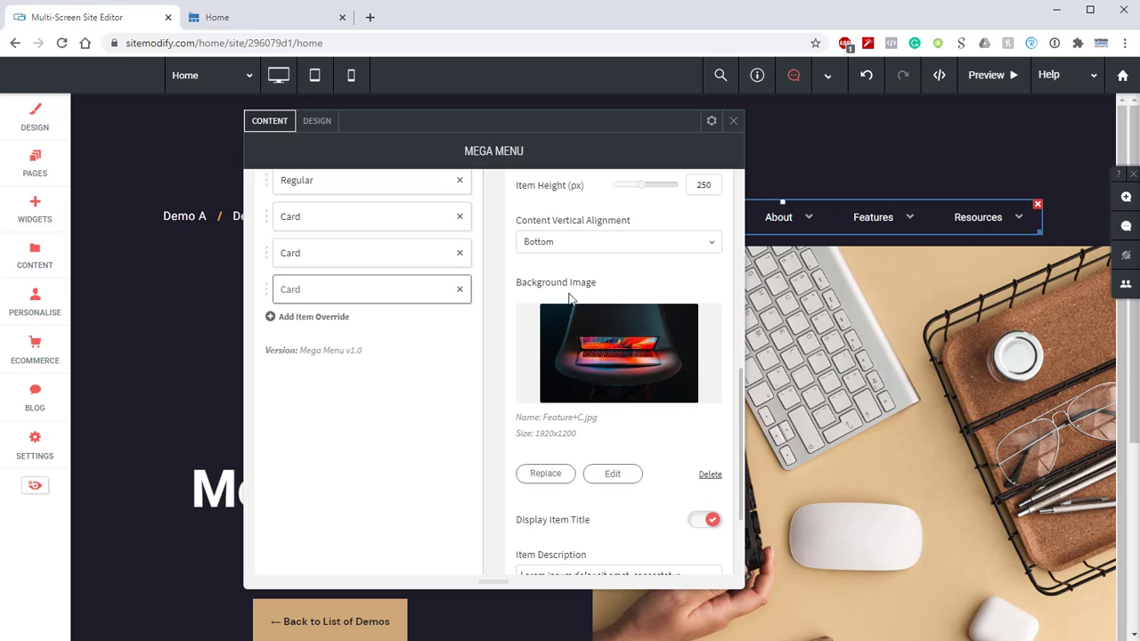
scroll(613, 303, up, 10)
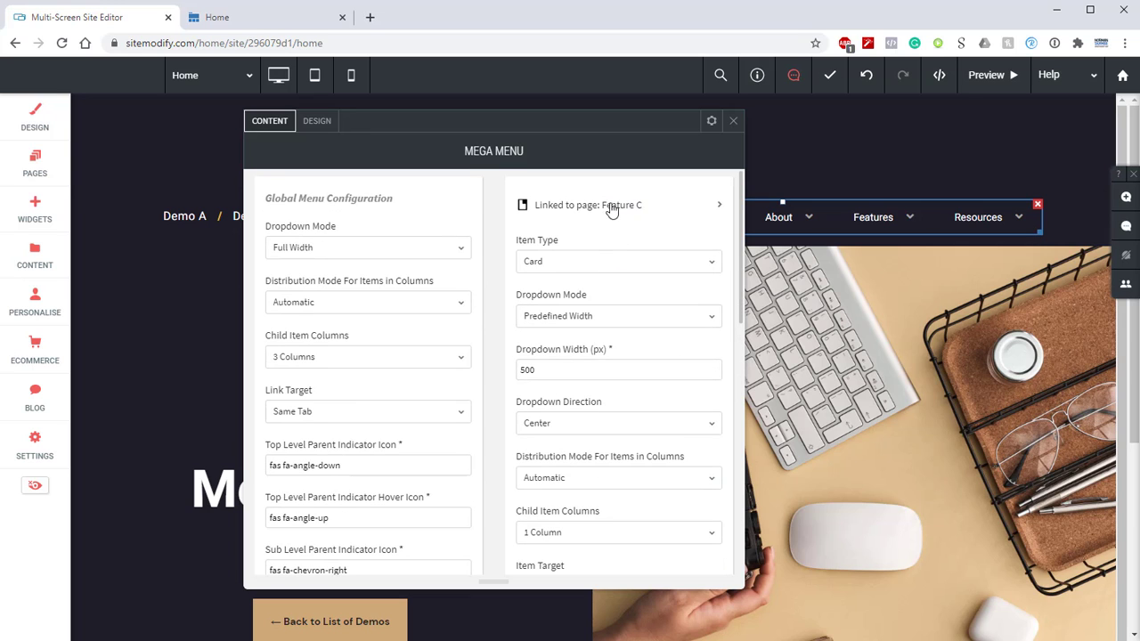
scroll(644, 207, down, 4)
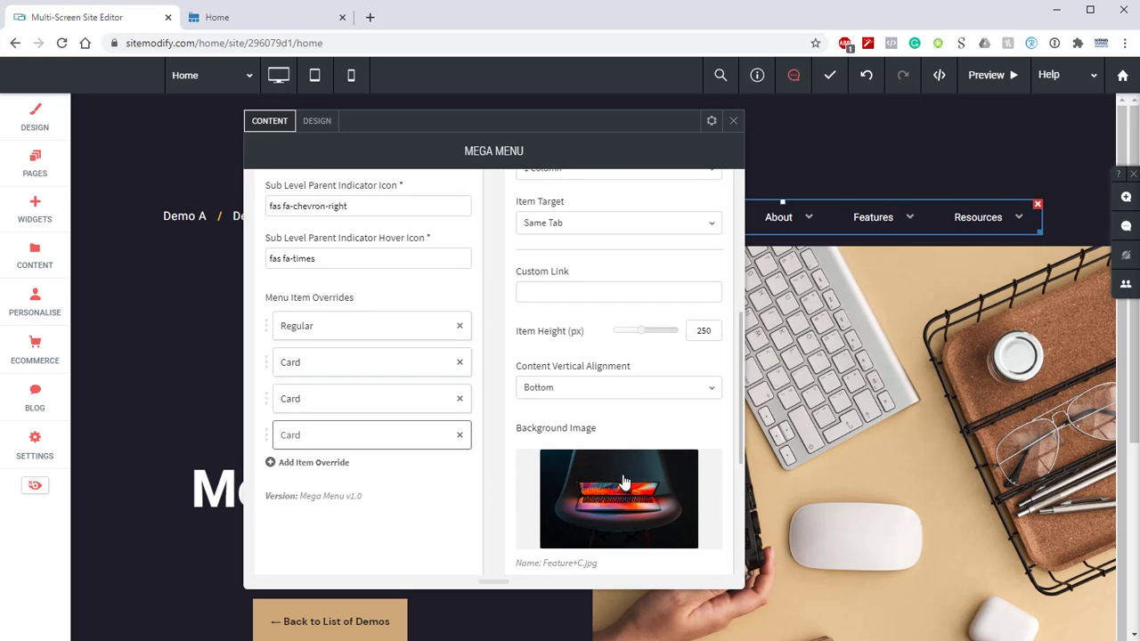
- Examine the mega menu's top level container styling and the parent indicator colour of its top level items
click(317, 125)
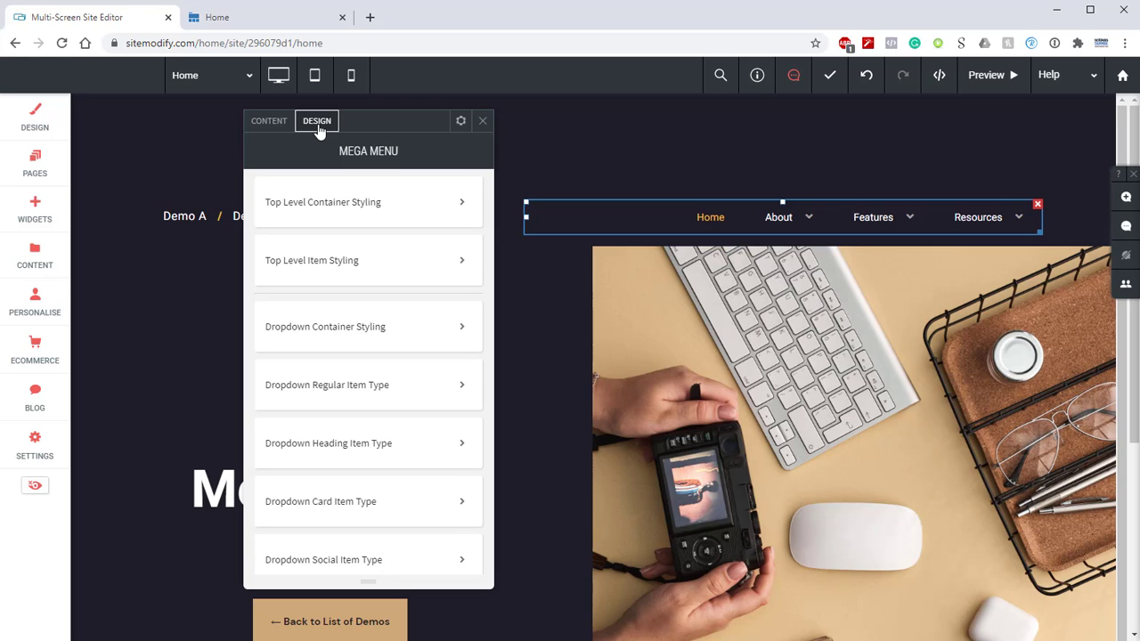
click(434, 210)
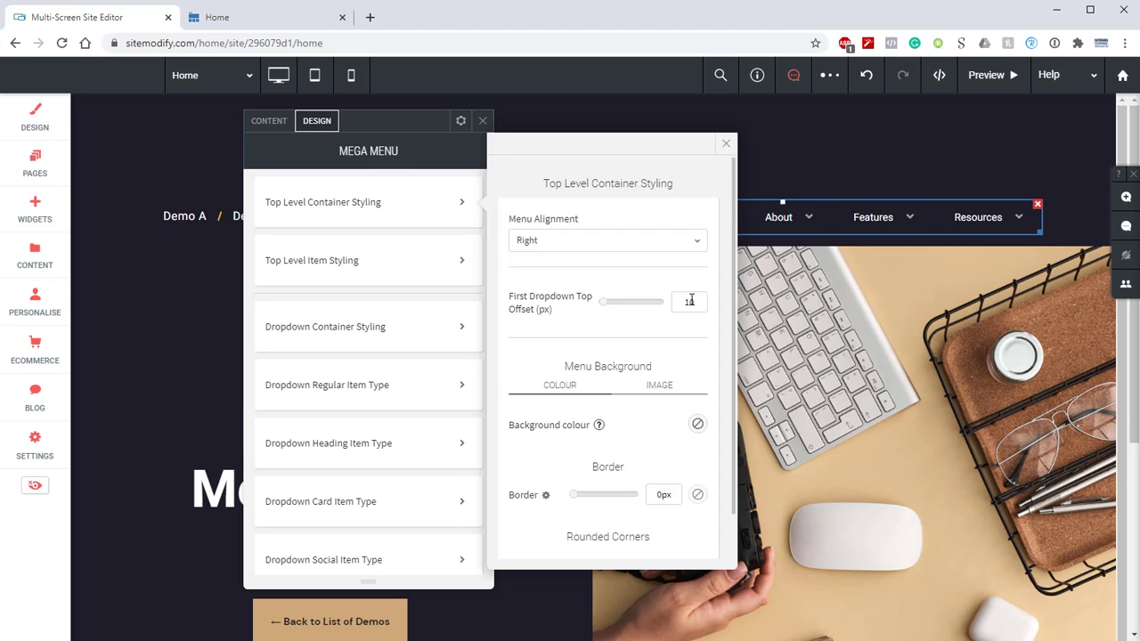
click(357, 264)
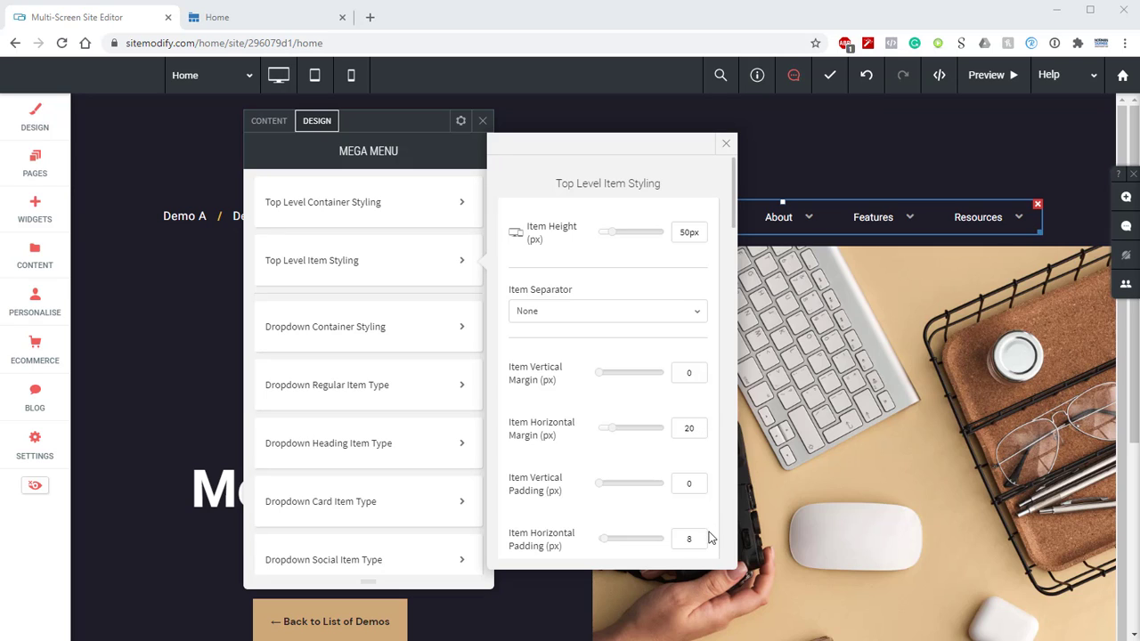
scroll(652, 390, down, 4)
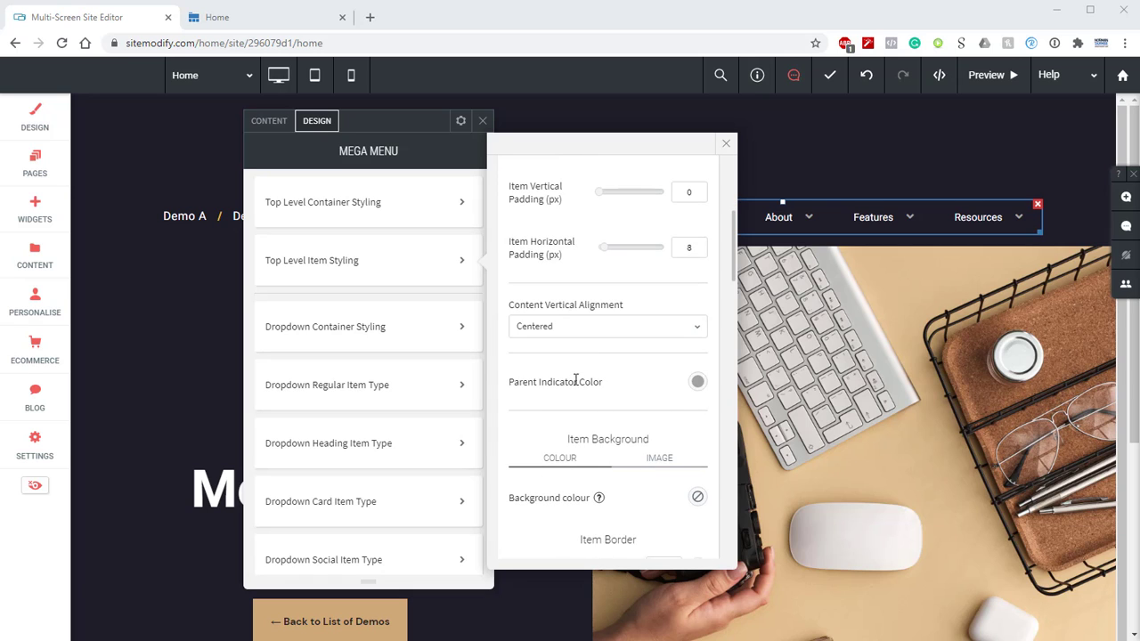
click(698, 382)
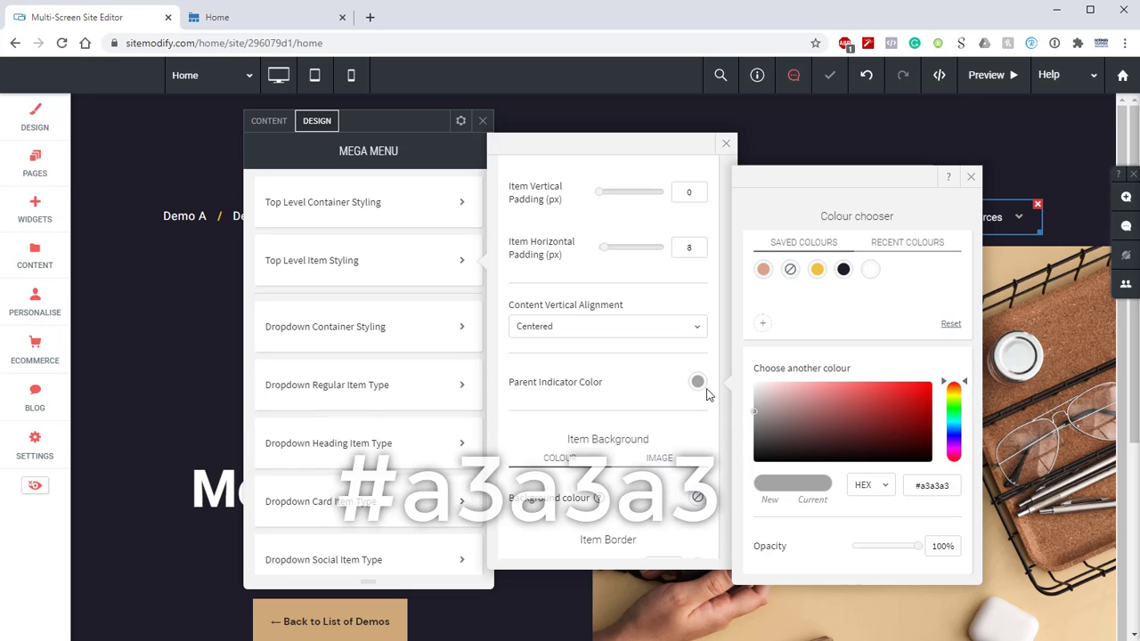
click(970, 177)
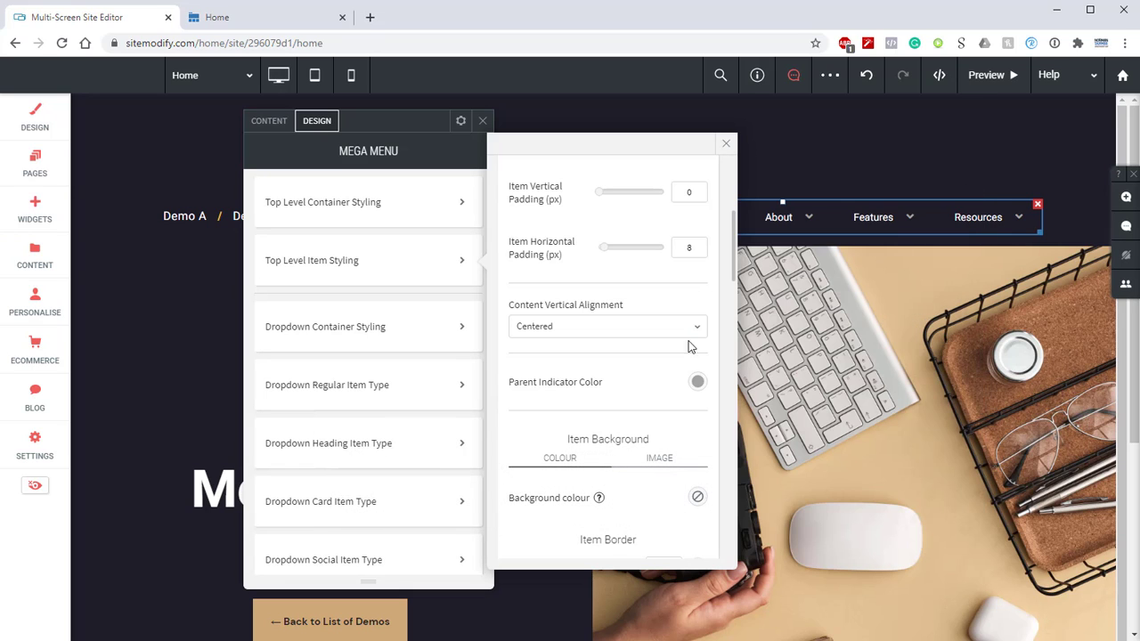
- Examine the top level items' background, border and title font settings, including the title colour and hover/active style
scroll(614, 354, down, 2)
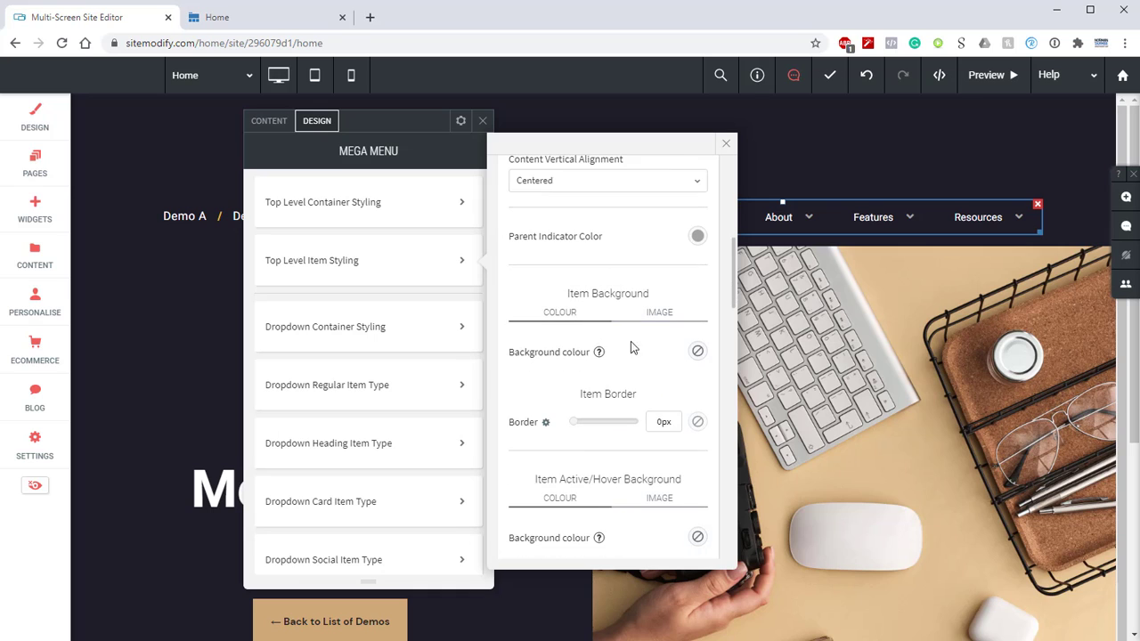
scroll(623, 356, down, 5)
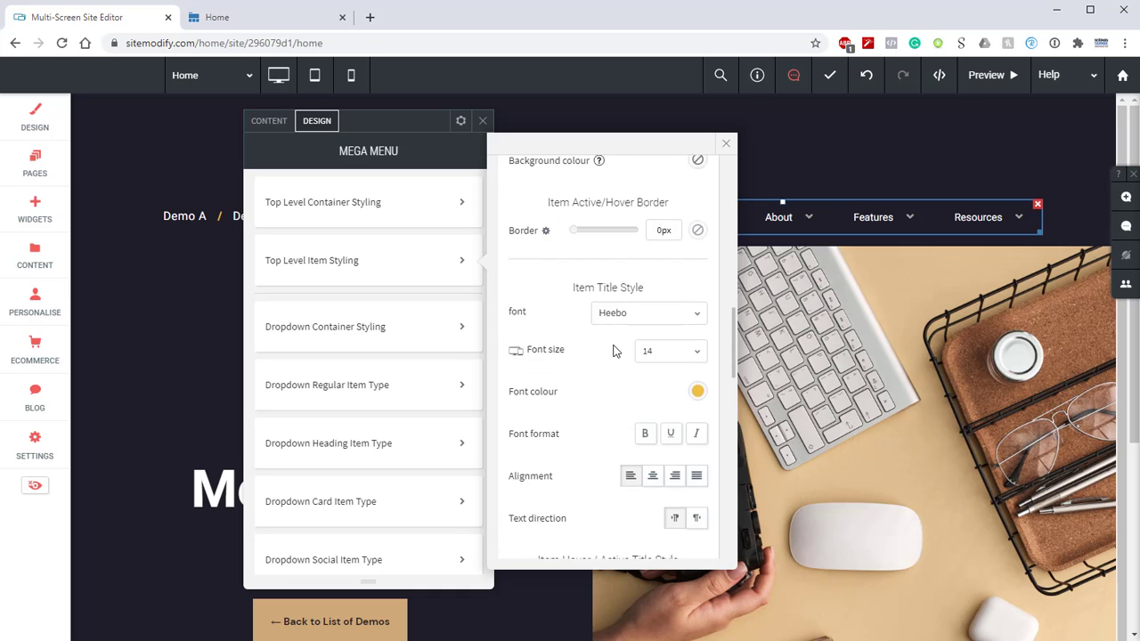
scroll(613, 348, down, 1)
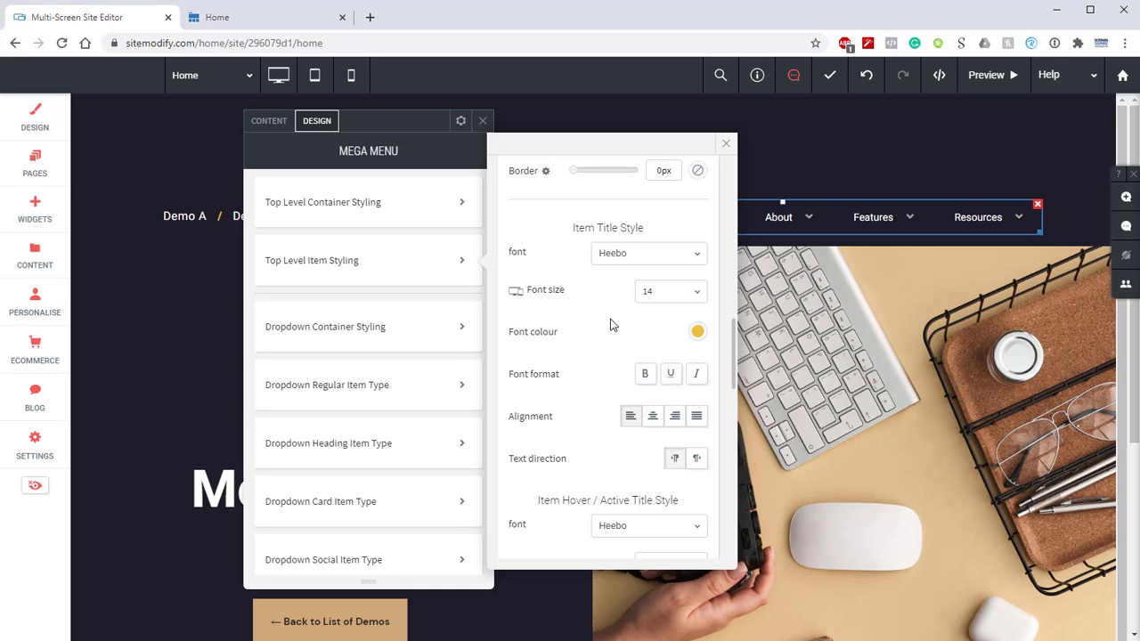
click(696, 337)
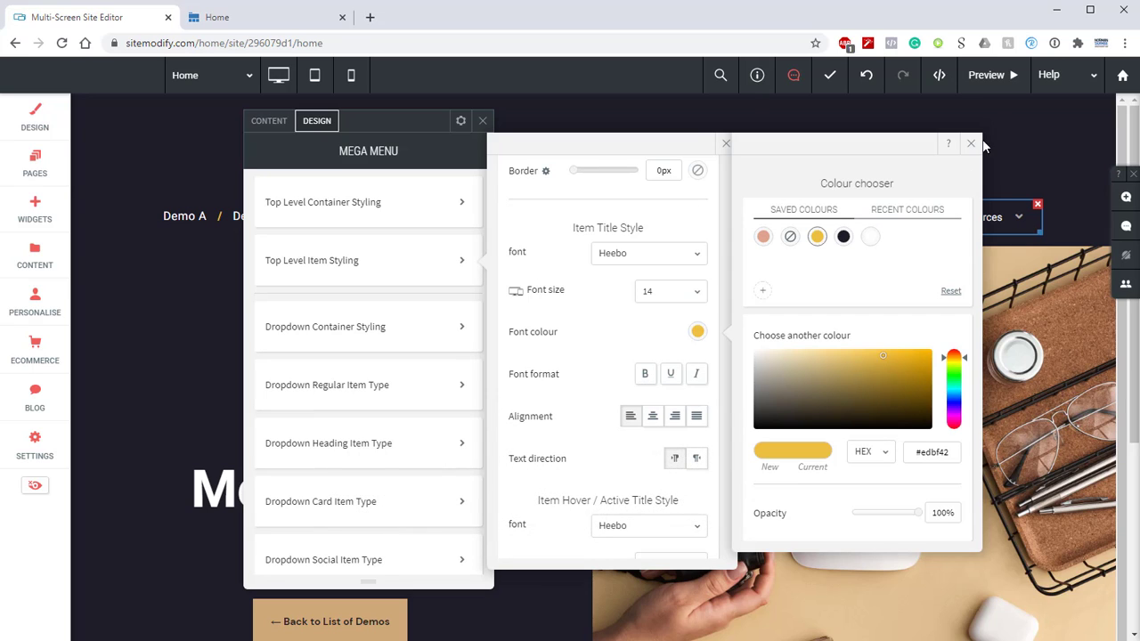
scroll(630, 373, down, 5)
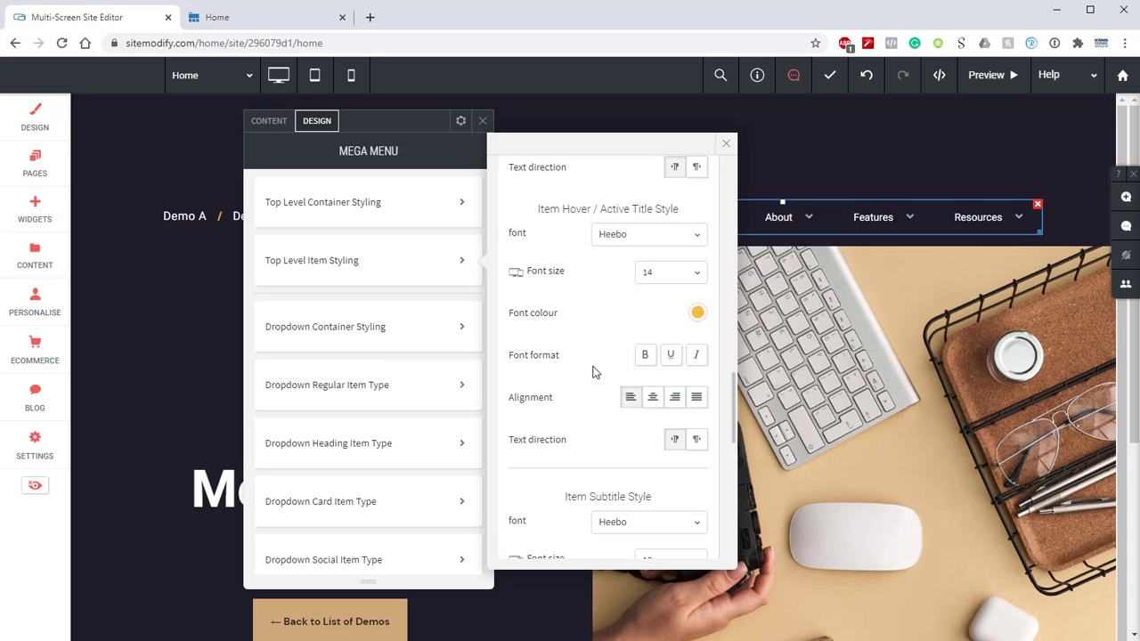
- Examine the dropdown container's side offset and item margins, keeping the full width dropdown side margin at 5%
click(461, 332)
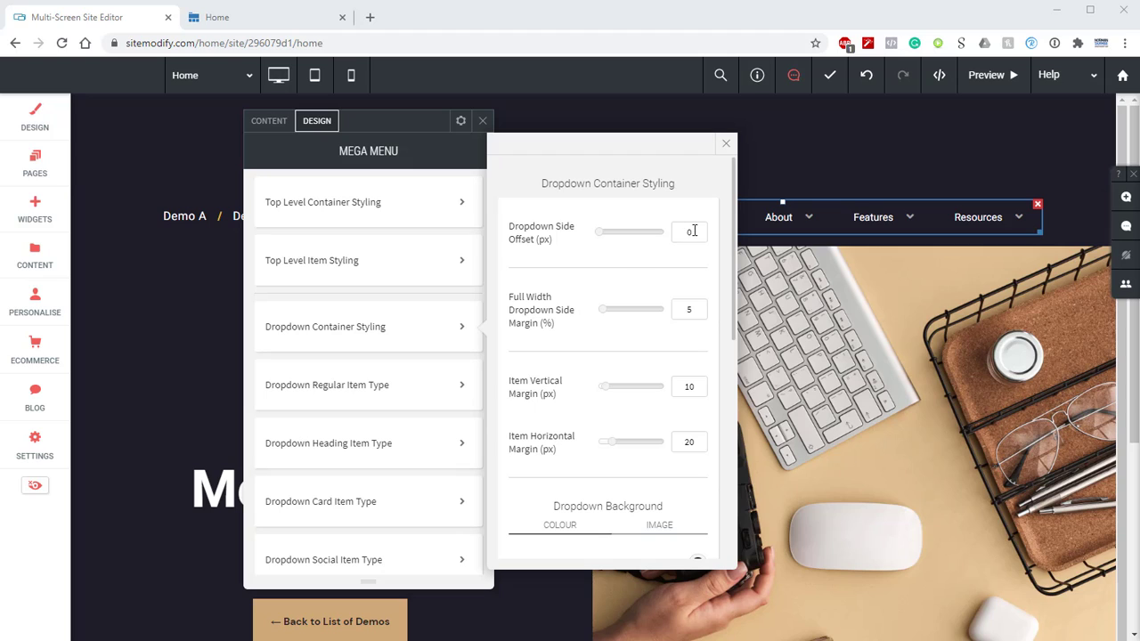
click(689, 311)
text(5)
scroll(667, 398, down, 2)
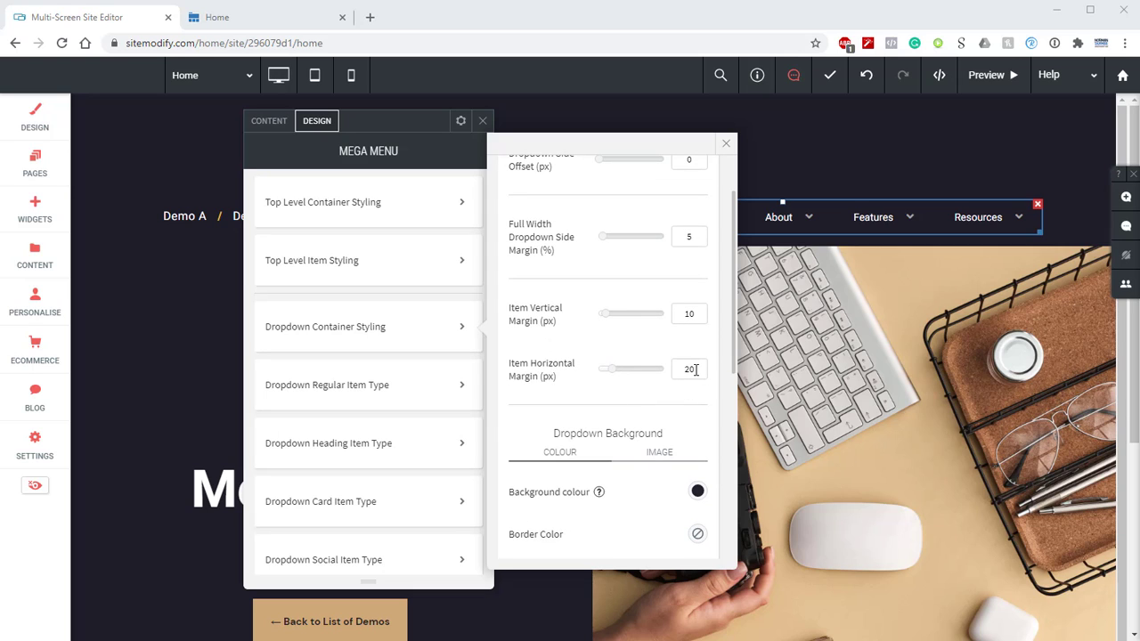
- Examine the dropdown container's background colour, border, rounded corners and shadow settings, including the shadow colour
scroll(683, 371, down, 5)
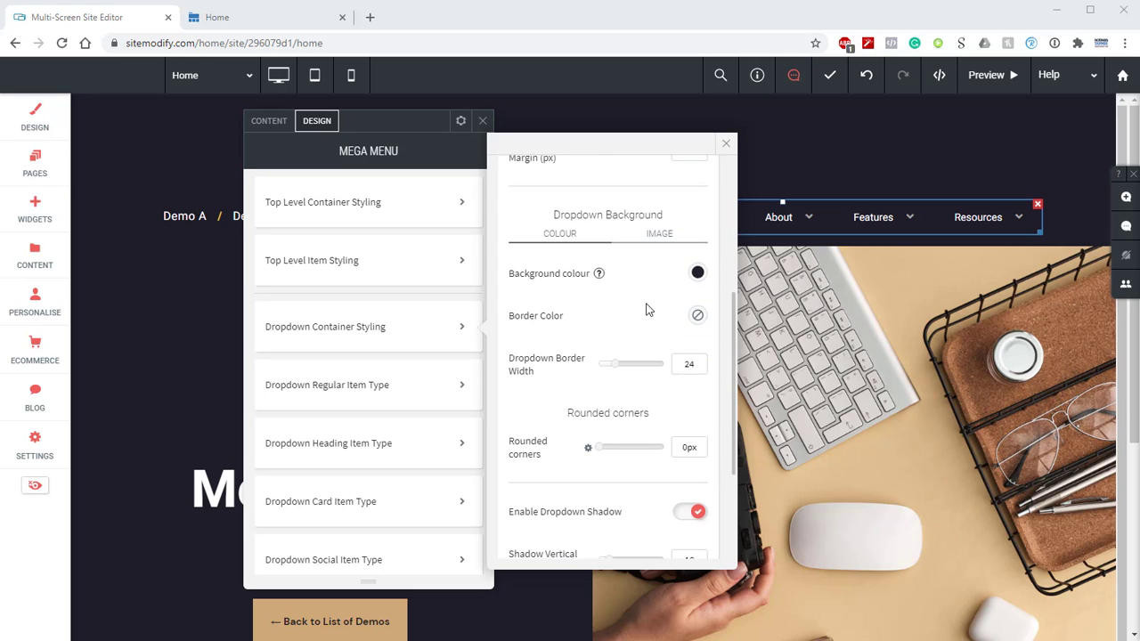
click(698, 274)
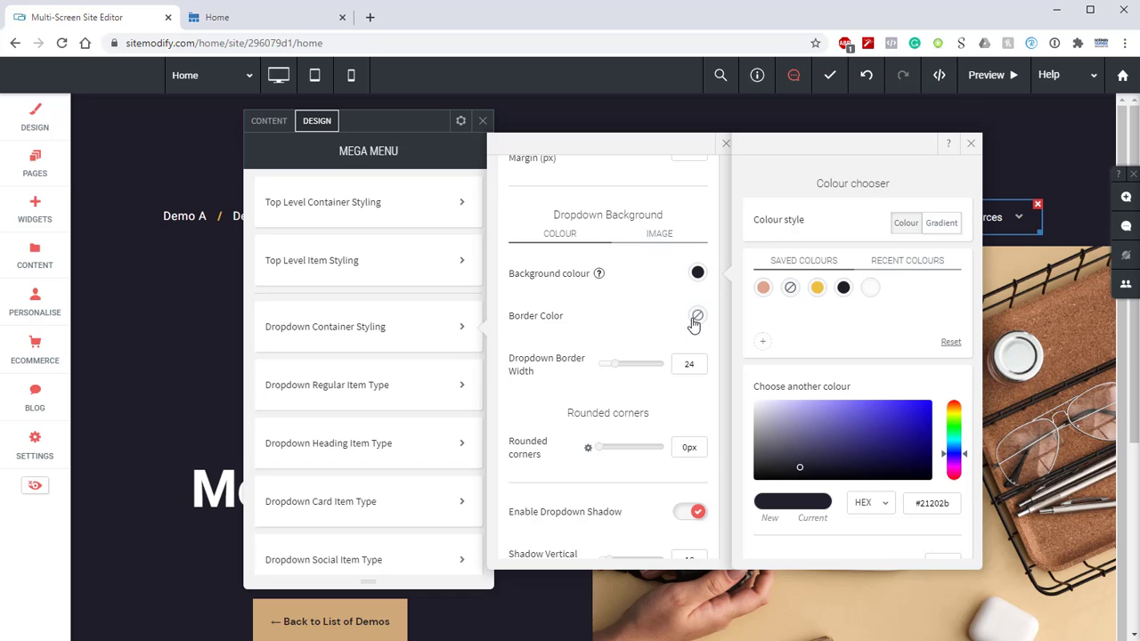
click(969, 144)
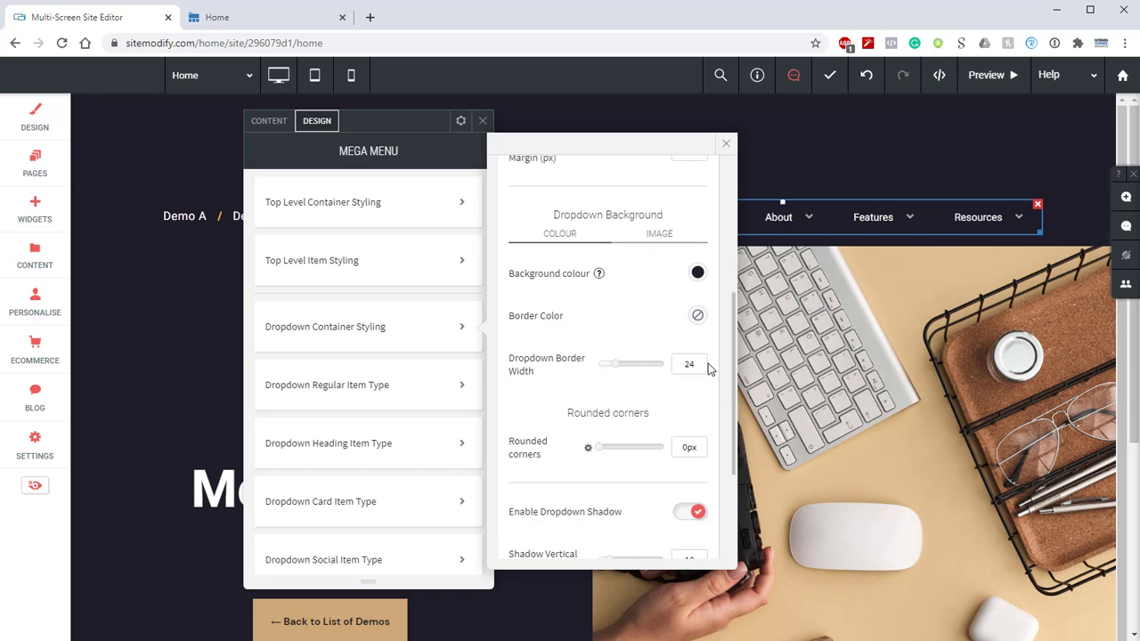
scroll(708, 369, down, 4)
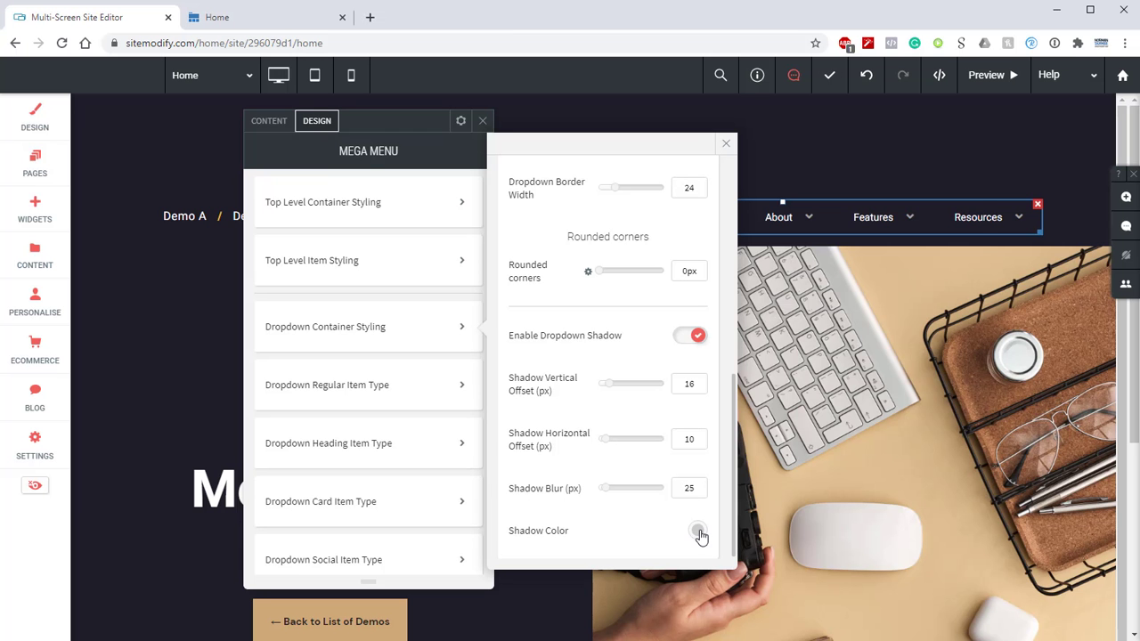
click(699, 532)
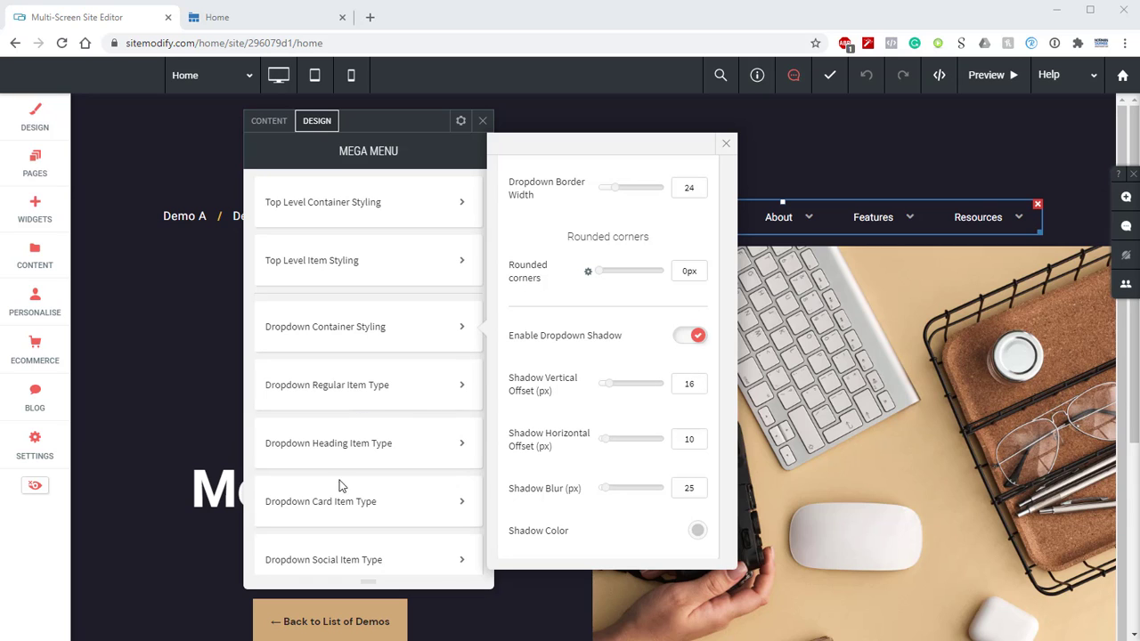
- Examine the dropdown card item type's vertical and horizontal padding and its overlay background colour
click(467, 503)
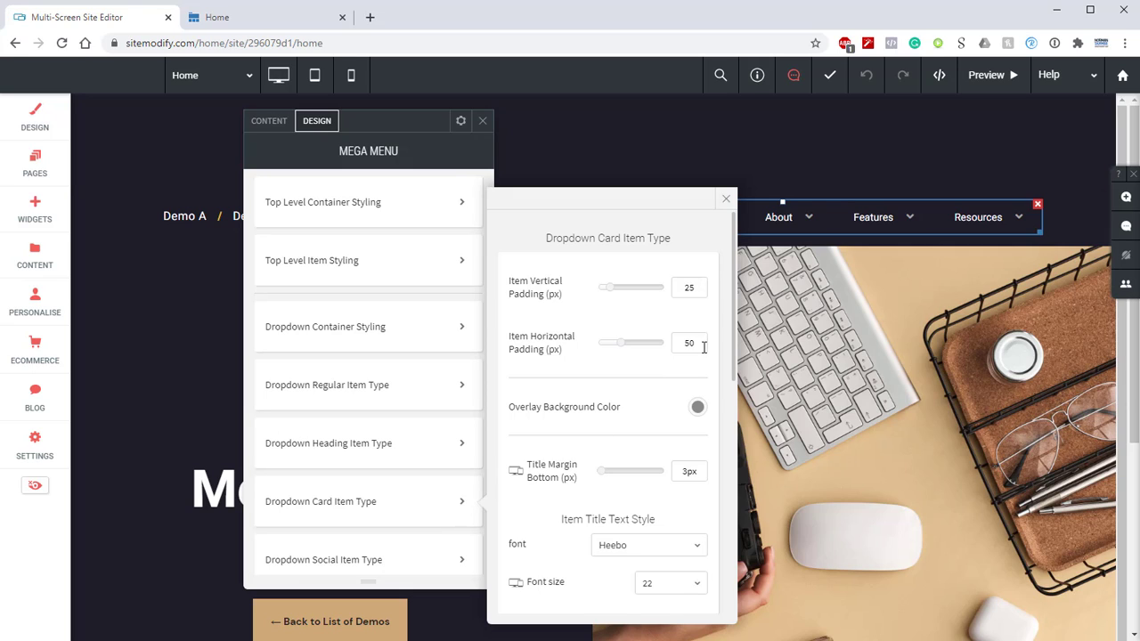
drag(703, 343, 672, 348)
click(676, 360)
click(697, 407)
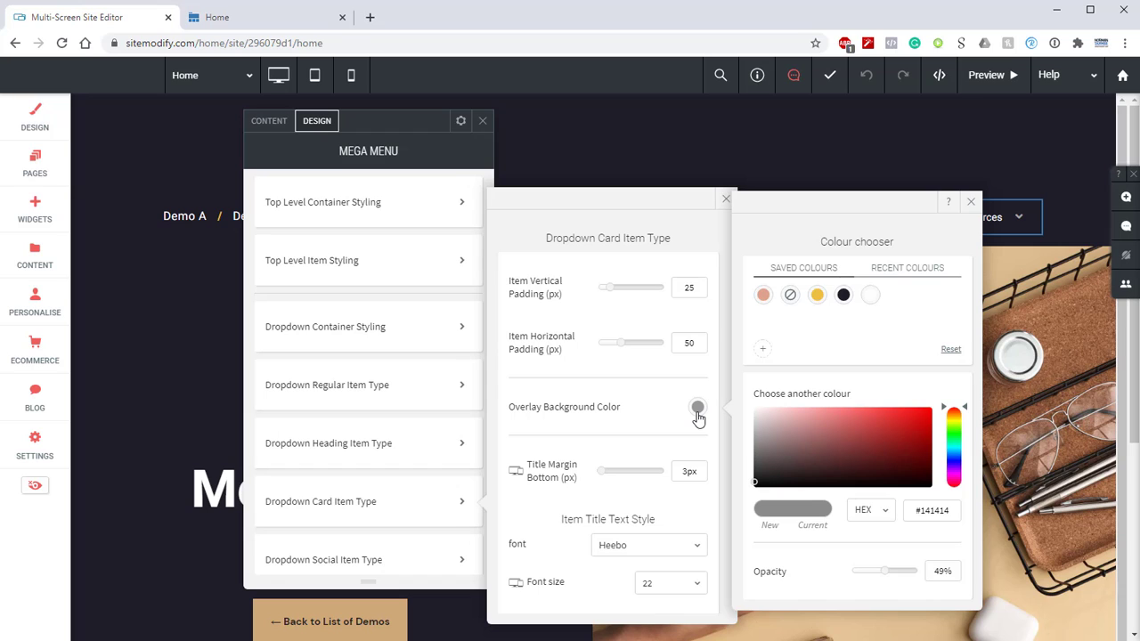
click(971, 201)
- Review the card items' title and description text styles, including the description font colour and hover colours, and close the mega menu settings
scroll(677, 463, down, 1)
scroll(676, 463, down, 1)
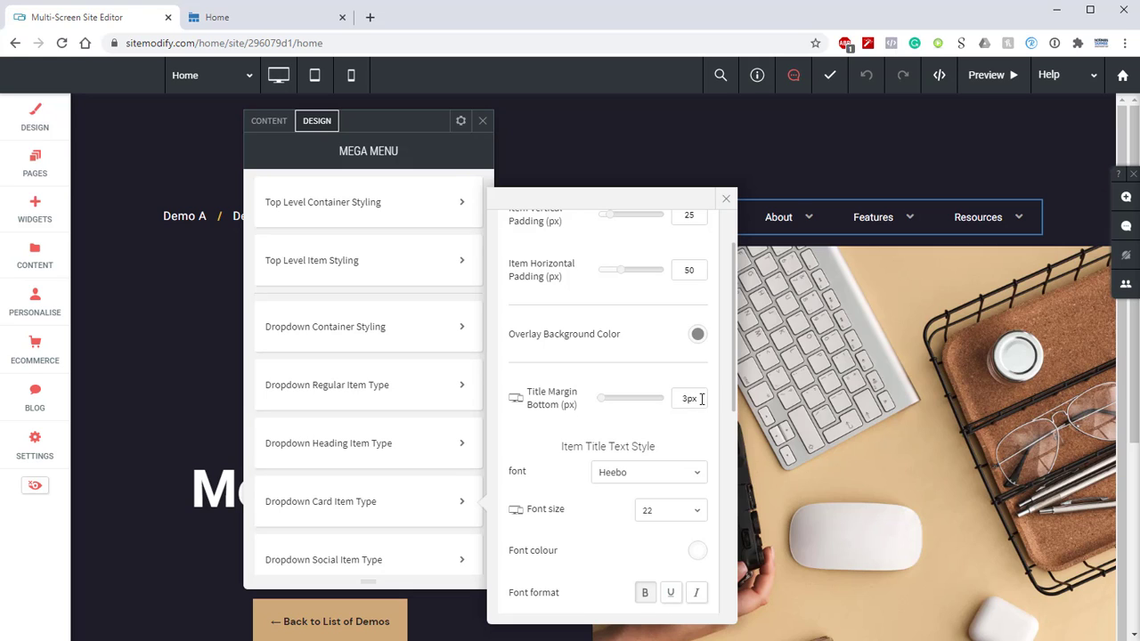
scroll(613, 383, down, 3)
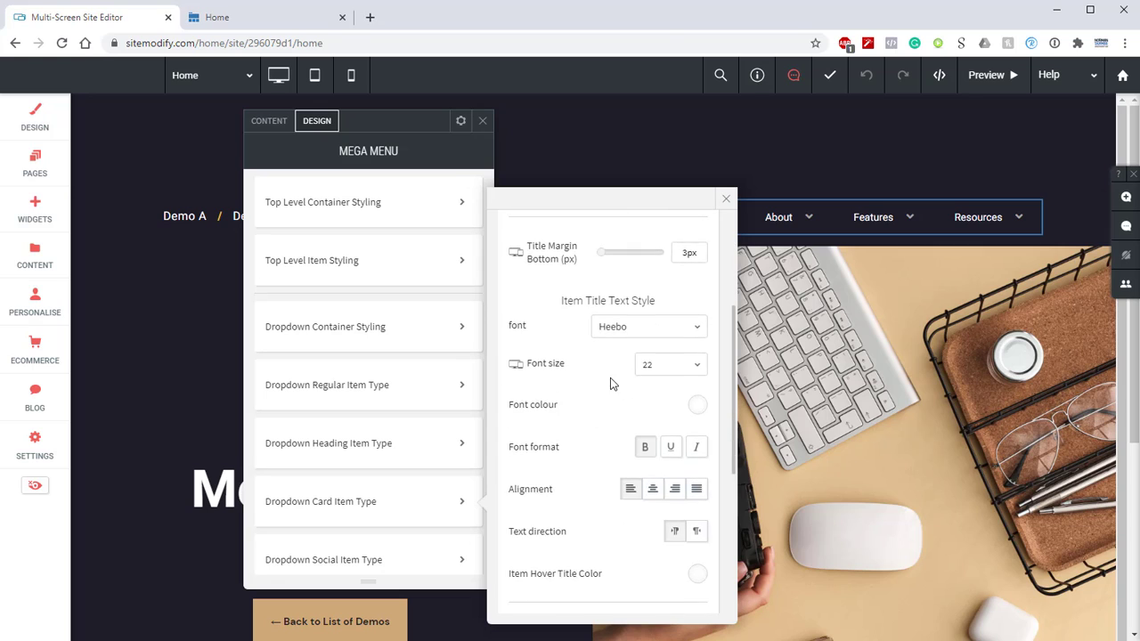
scroll(611, 382, down, 2)
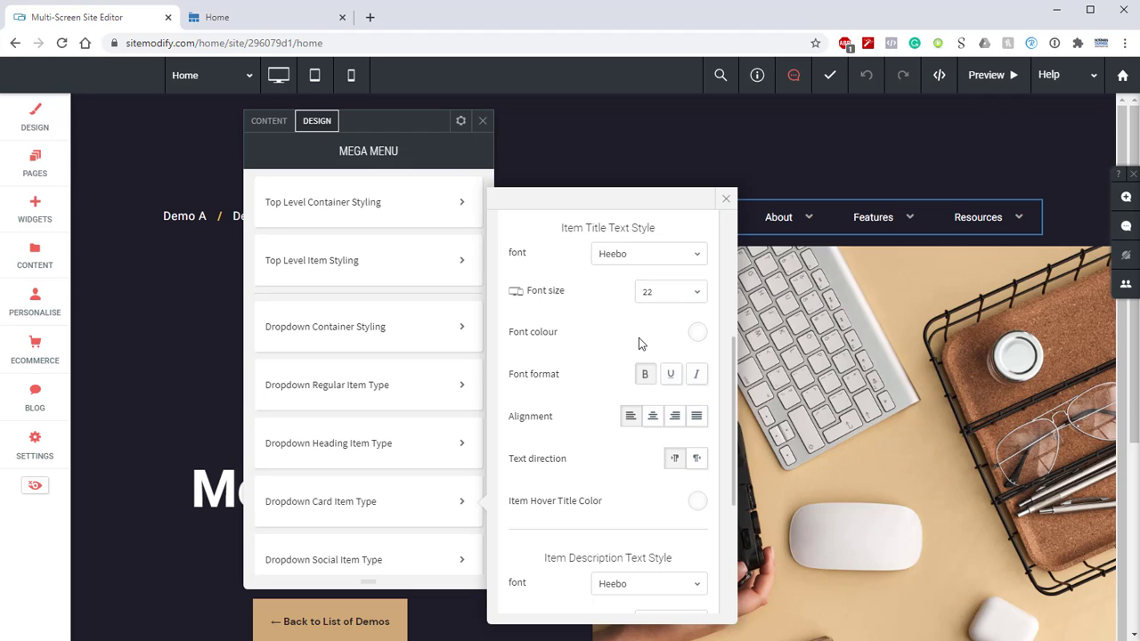
scroll(638, 337, down, 2)
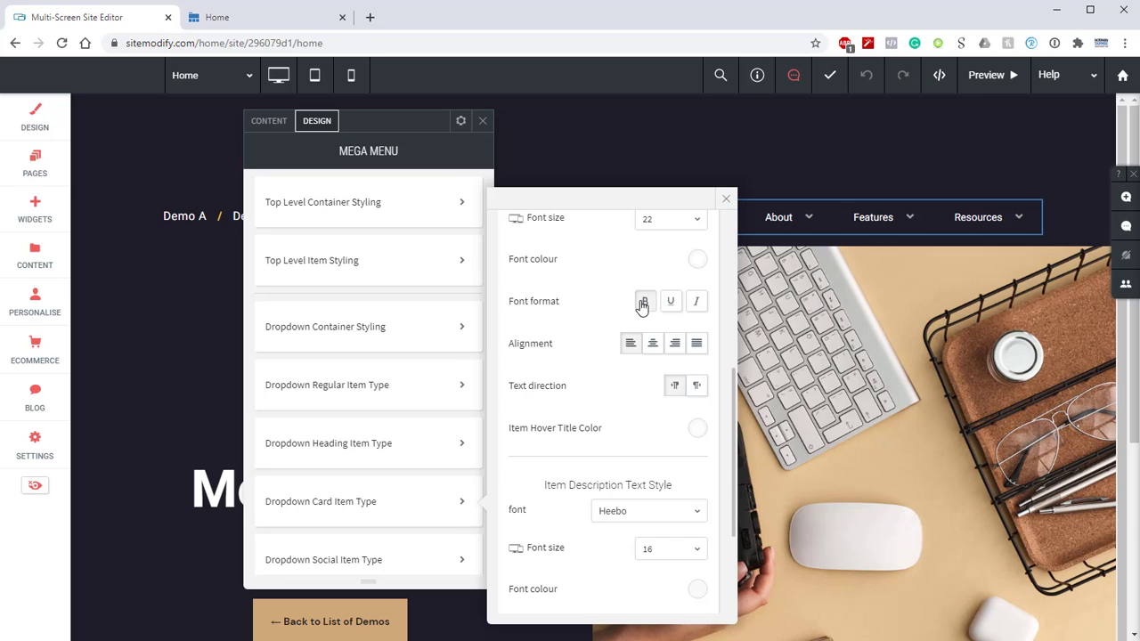
scroll(642, 305, down, 4)
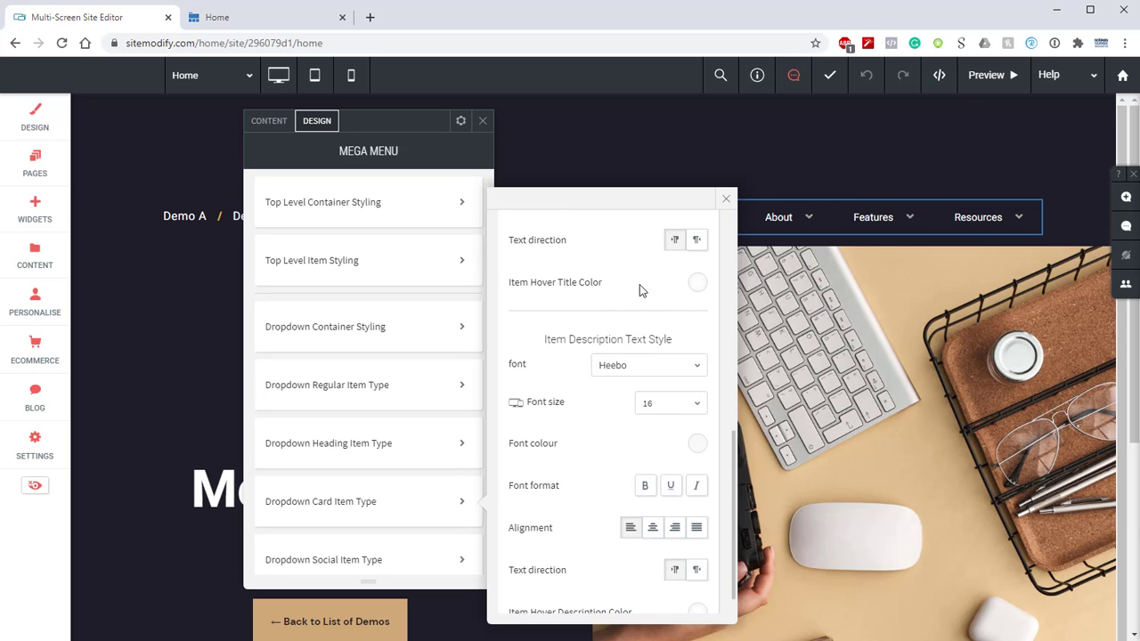
scroll(648, 292, down, 1)
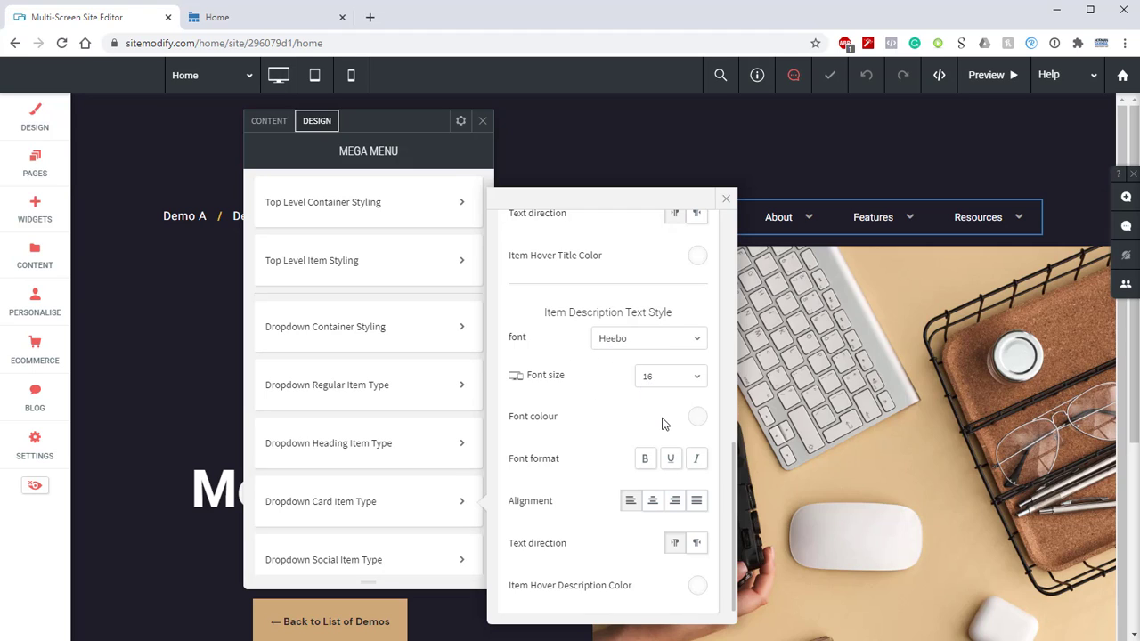
click(697, 418)
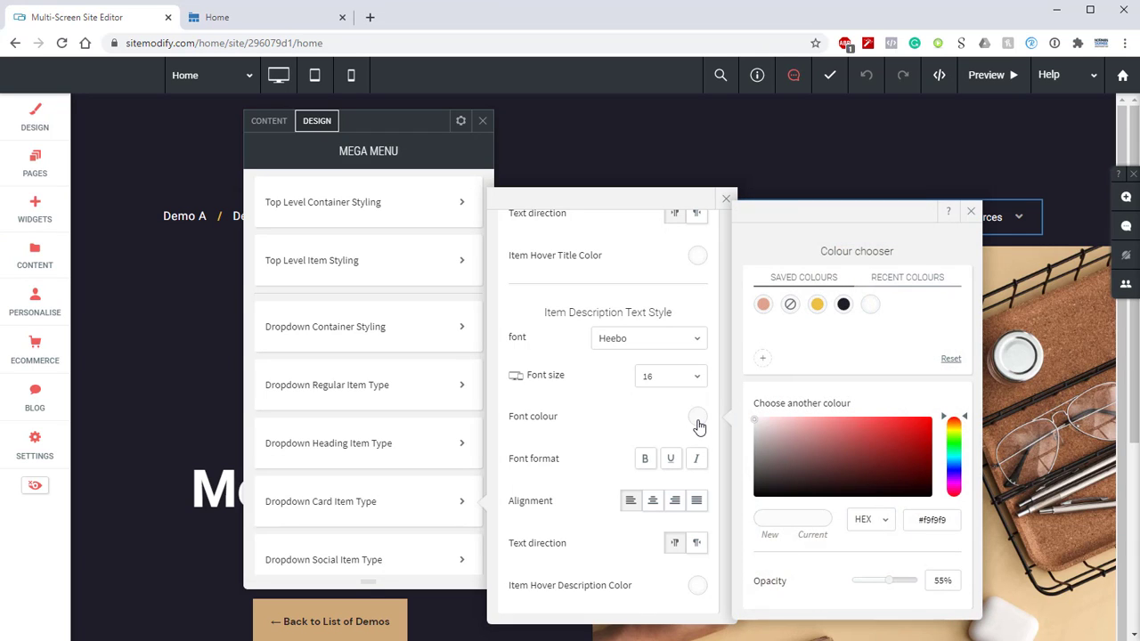
click(970, 214)
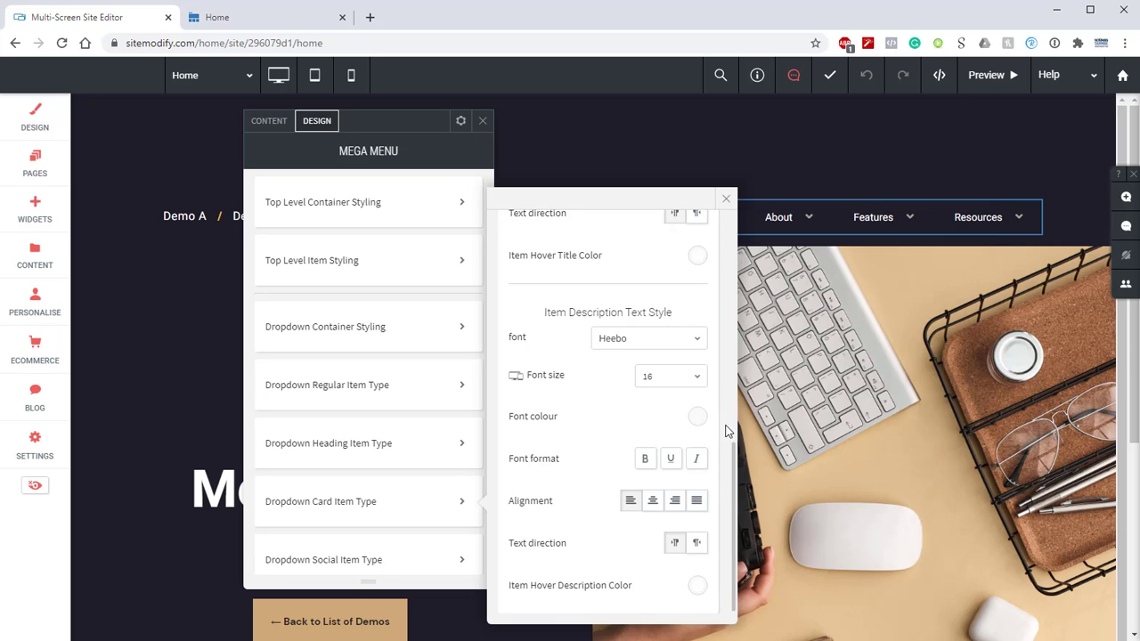
click(725, 203)
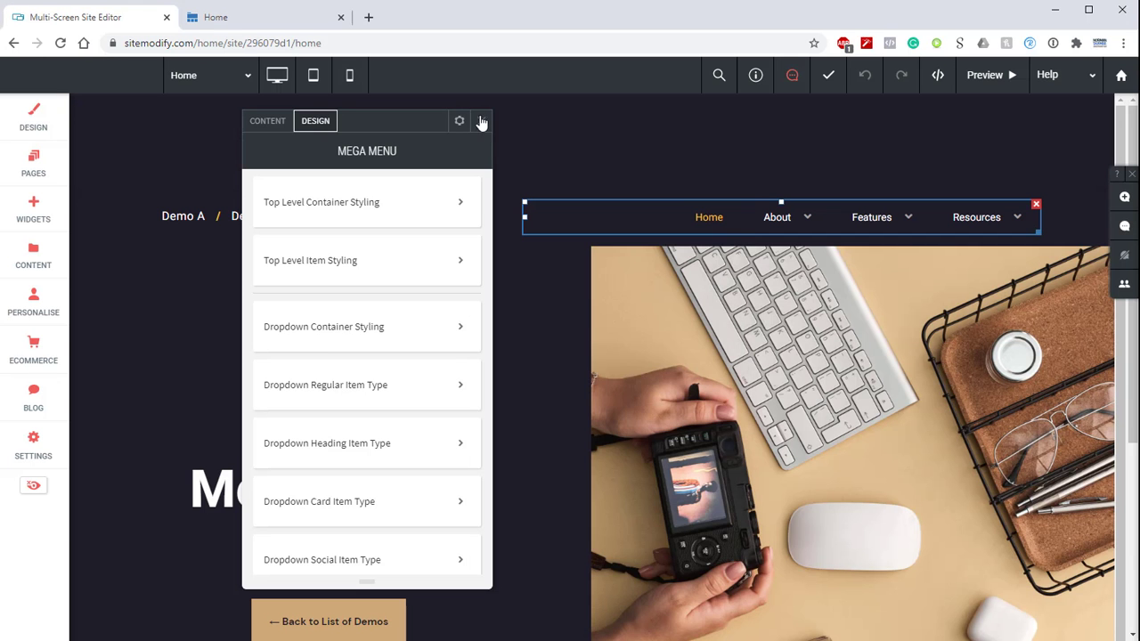
click(480, 120)
- Preview the site and check the Features mega menu both in preview mode and on the Home page in the other browser tab
click(1011, 78)
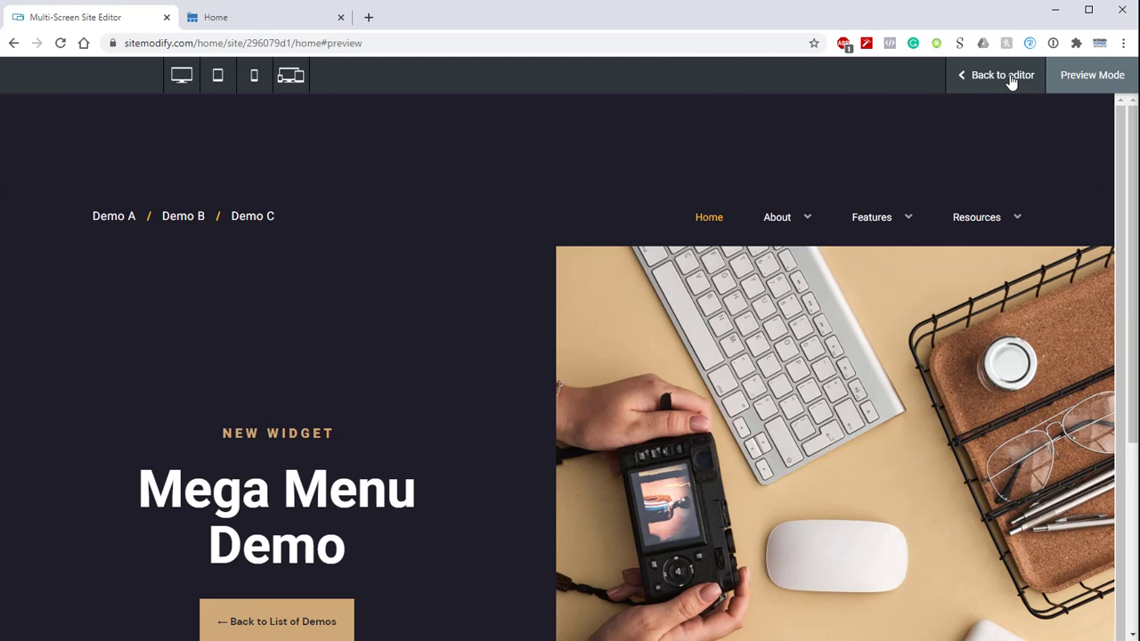
mouse_move(915, 218)
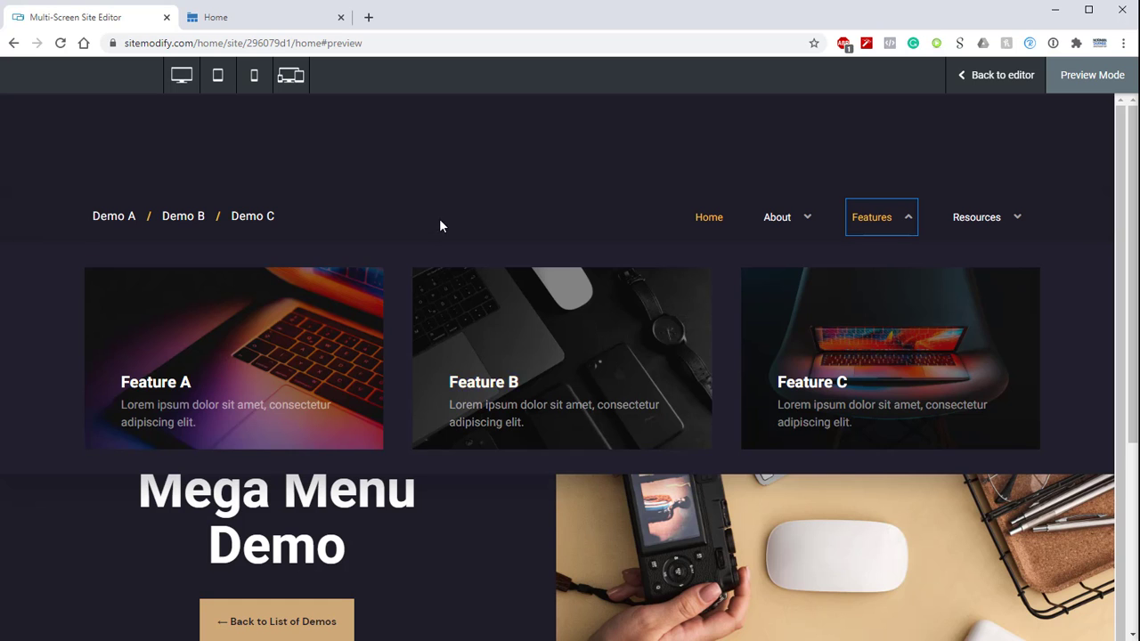
click(298, 22)
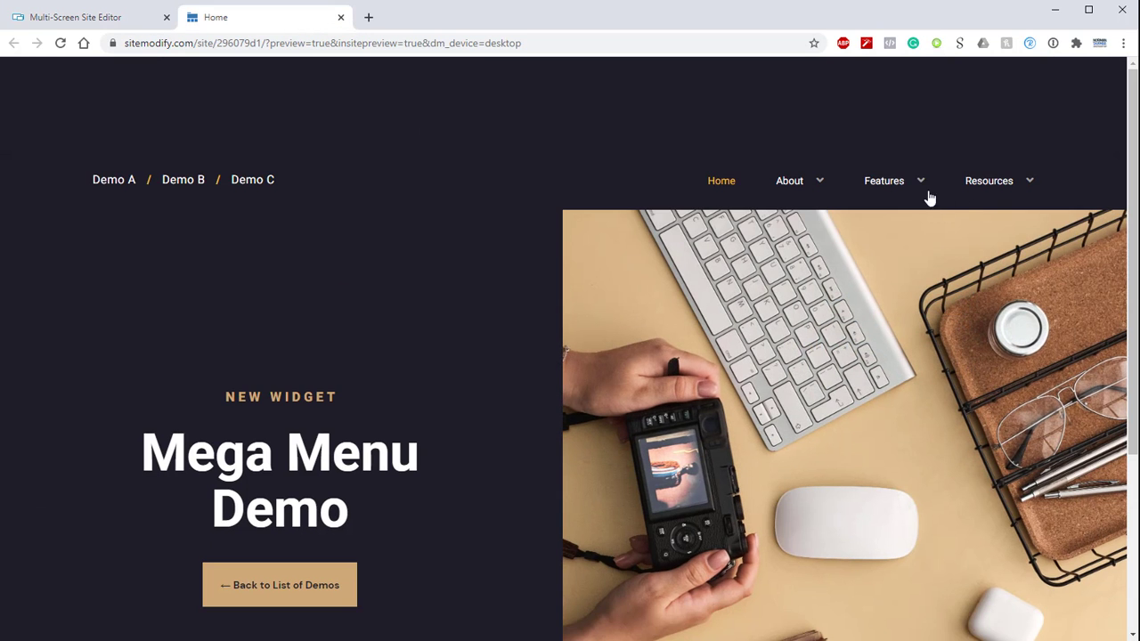
mouse_move(911, 189)
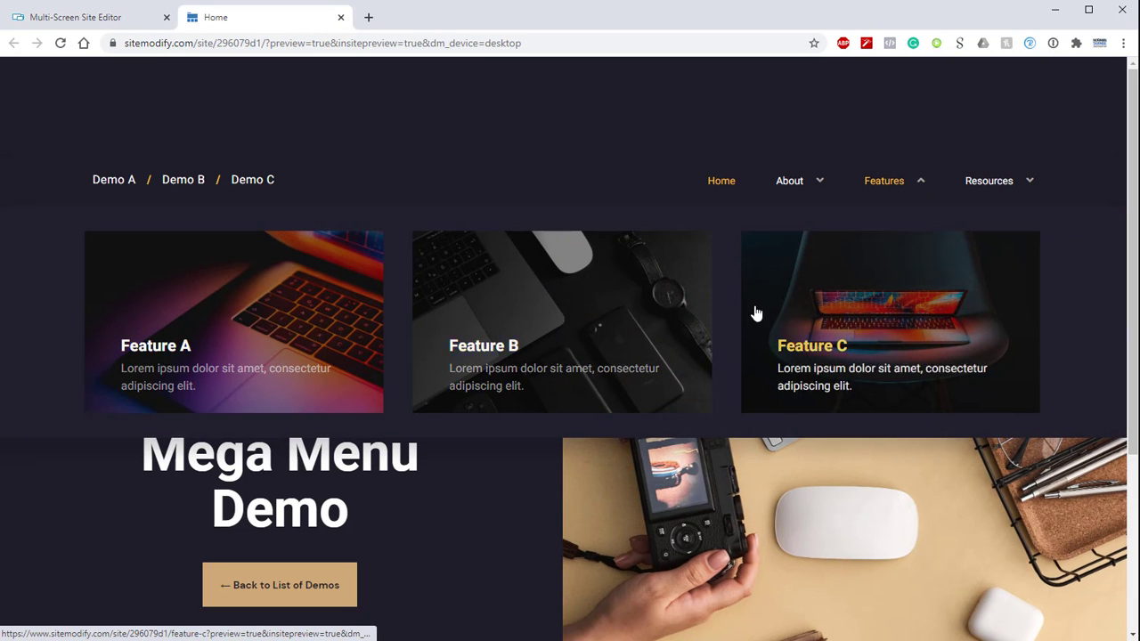